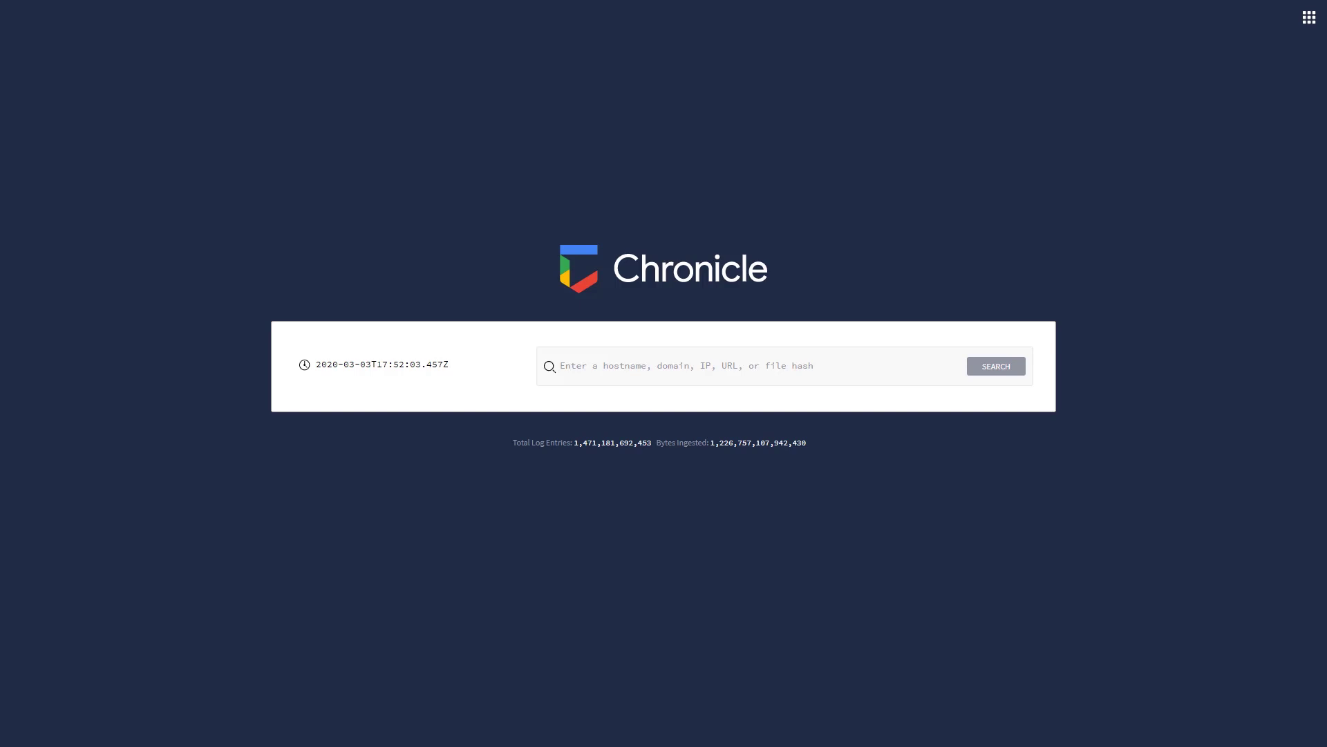
Search Chronicle for google.com and narrow the prevalence chart's date range
{"action": "left_click", "coordinate": [667, 366]}
{"action": "type", "text": "google.com"}
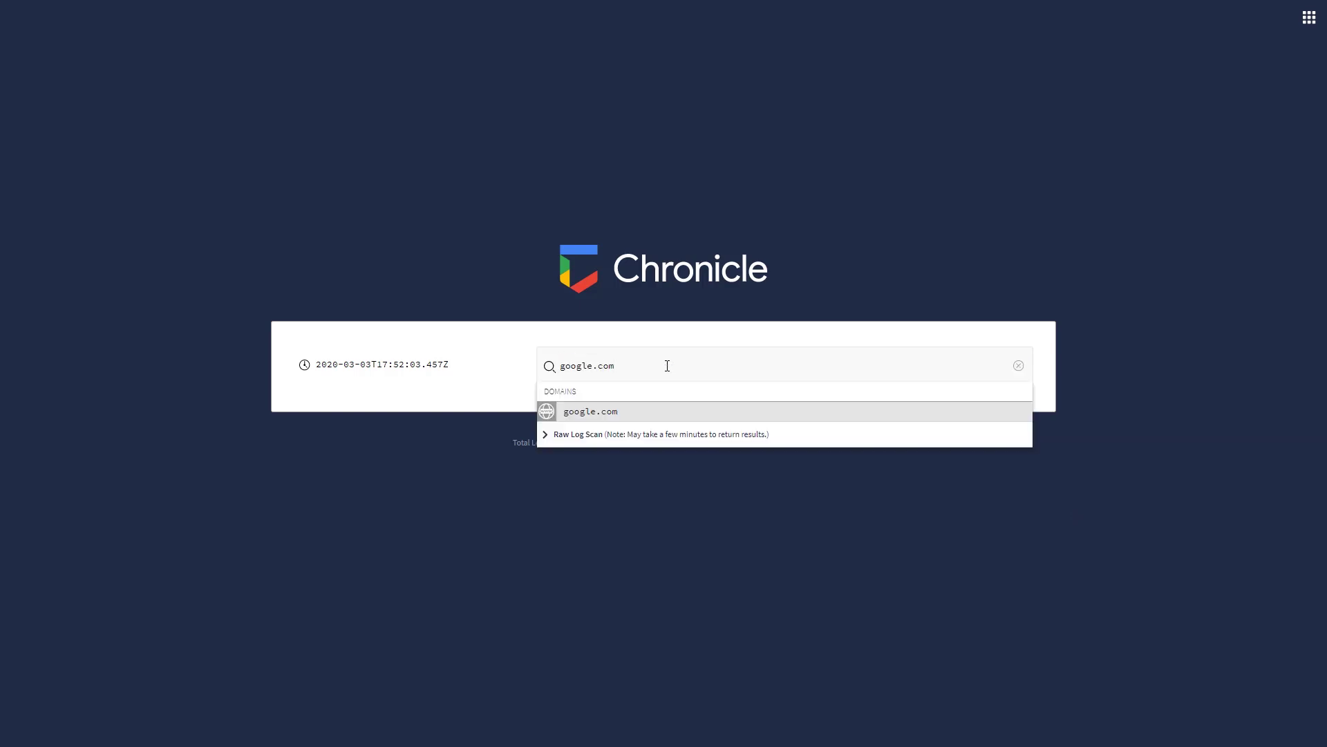
{"action": "left_click", "coordinate": [581, 414]}
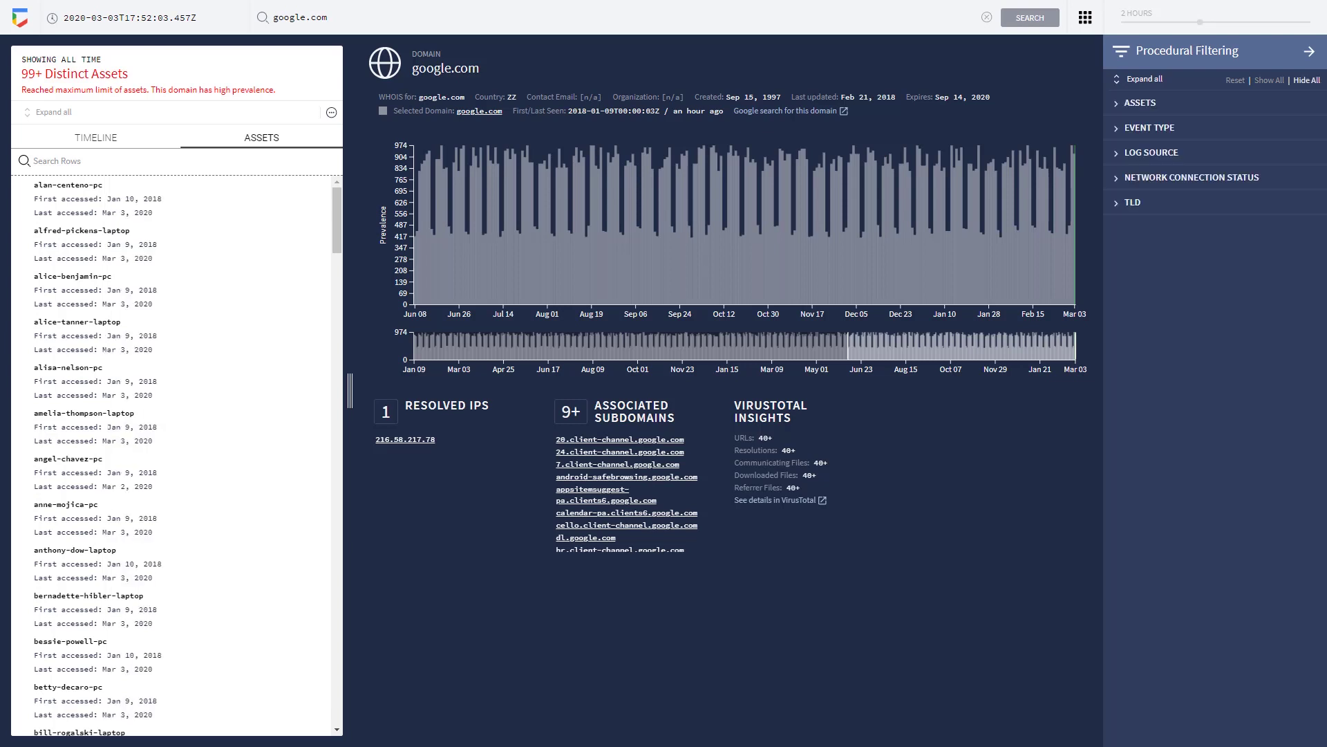
{"action": "left_click_drag", "start_coordinate": [847, 344], "coordinate": [411, 339]}
{"action": "mouse_move", "coordinate": [1032, 352]}
{"action": "left_mouse_down"}
{"action": "mouse_move", "coordinate": [724, 353]}
{"action": "mouse_move", "coordinate": [1128, 360]}
{"action": "left_mouse_up"}
Go to Enterprise Insights for Mar 1st–Mar 4th from the apps grid
{"action": "left_click", "coordinate": [1085, 19]}
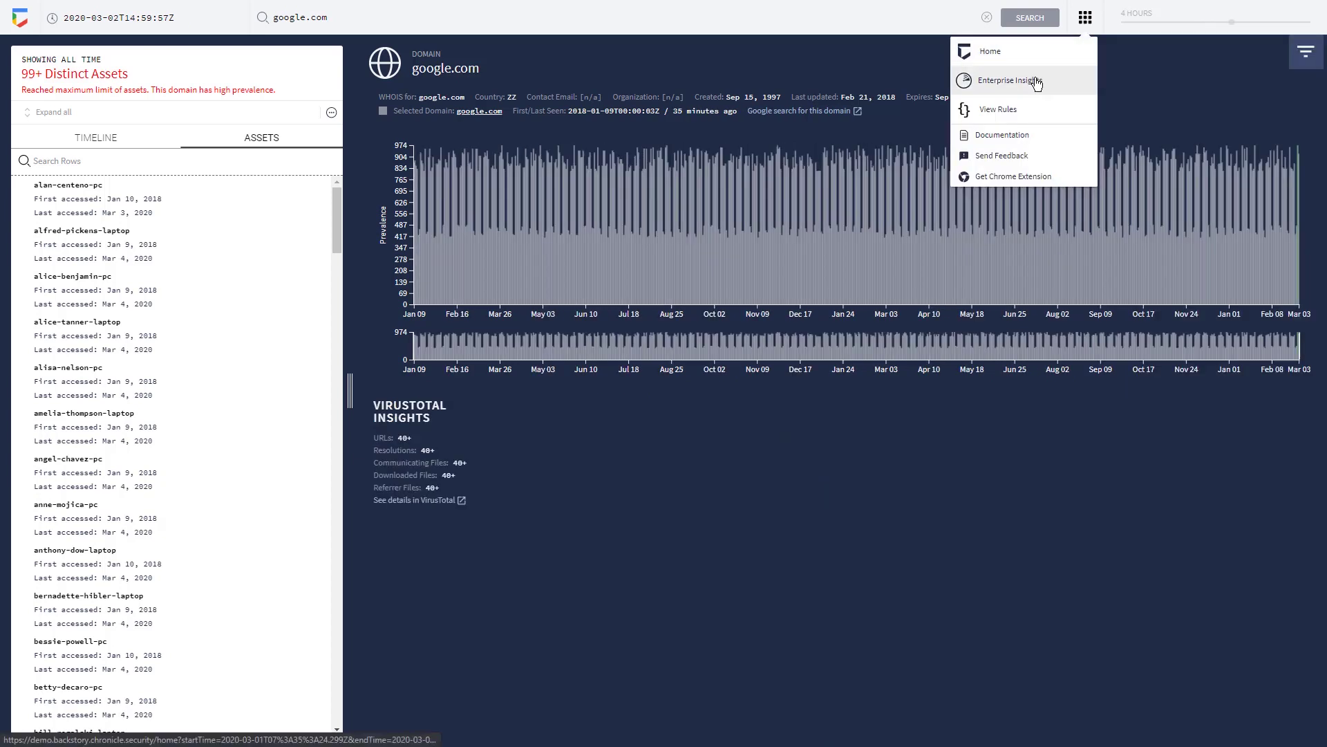
{"action": "left_click", "coordinate": [1037, 83]}
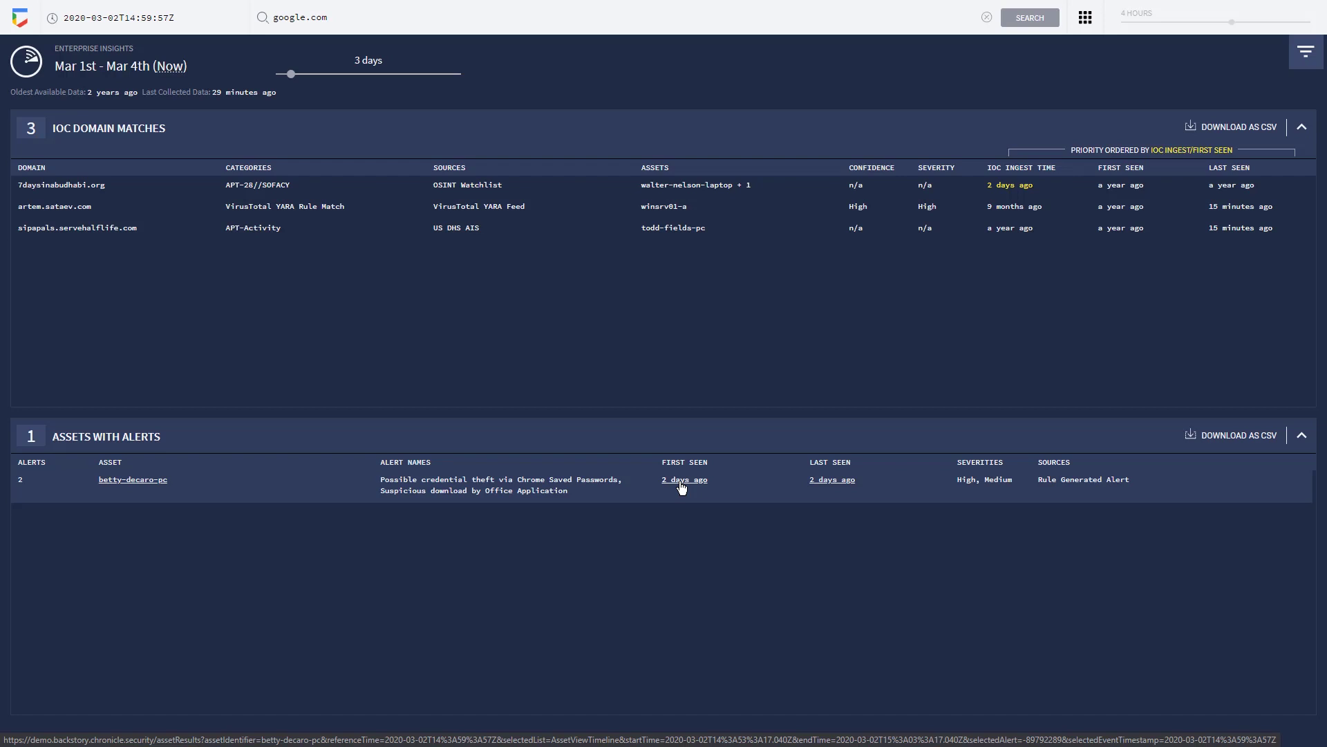
{"action": "left_click", "coordinate": [682, 482]}
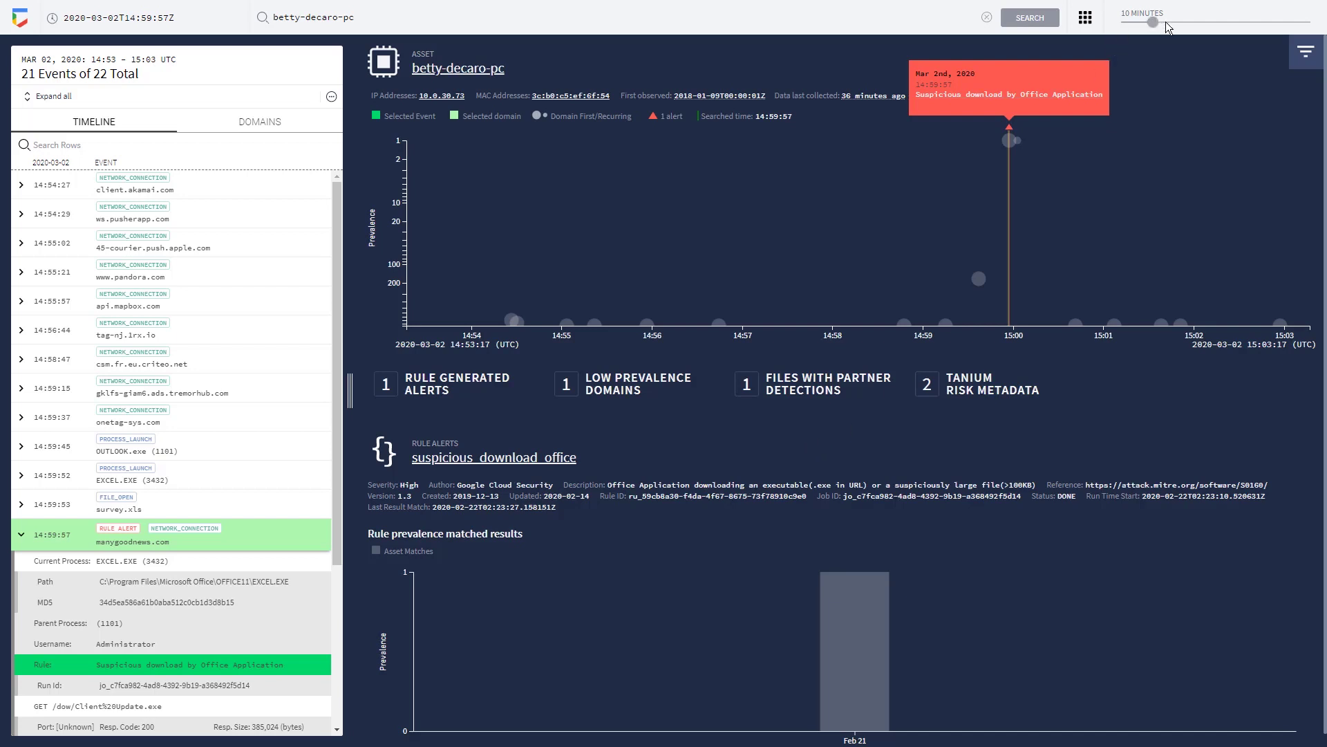
{"action": "left_click_drag", "start_coordinate": [1210, 27], "coordinate": [1210, 28]}
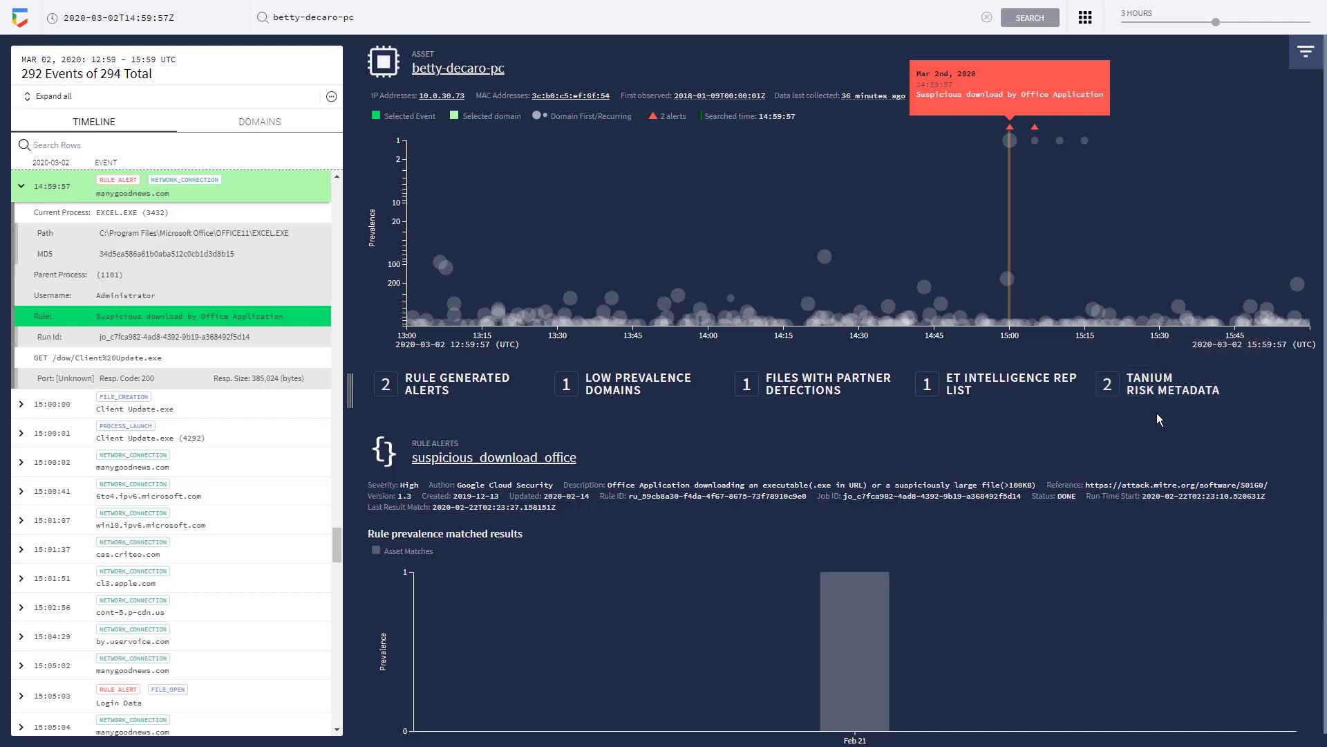
{"action": "left_click", "coordinate": [1304, 59]}
{"action": "left_click_drag", "start_coordinate": [1310, 90], "coordinate": [1148, 87]}
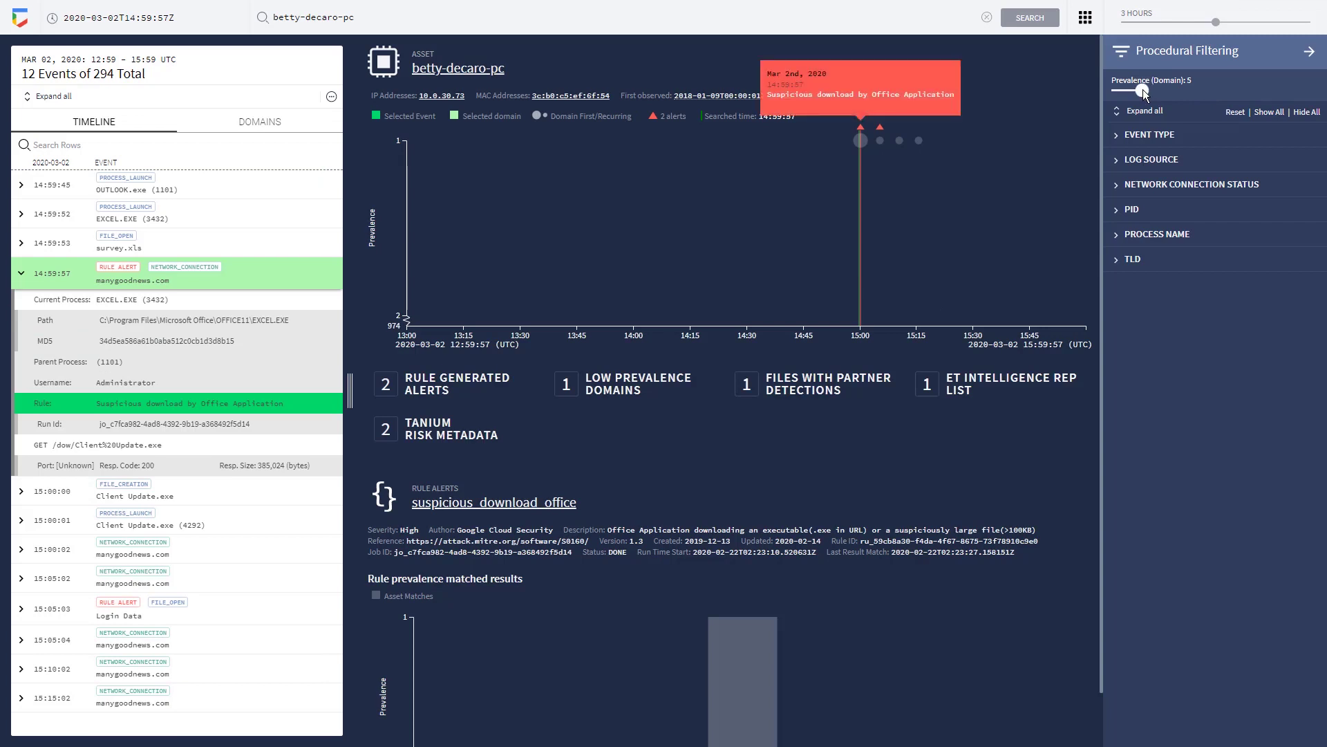
{"action": "left_click", "coordinate": [1308, 51]}
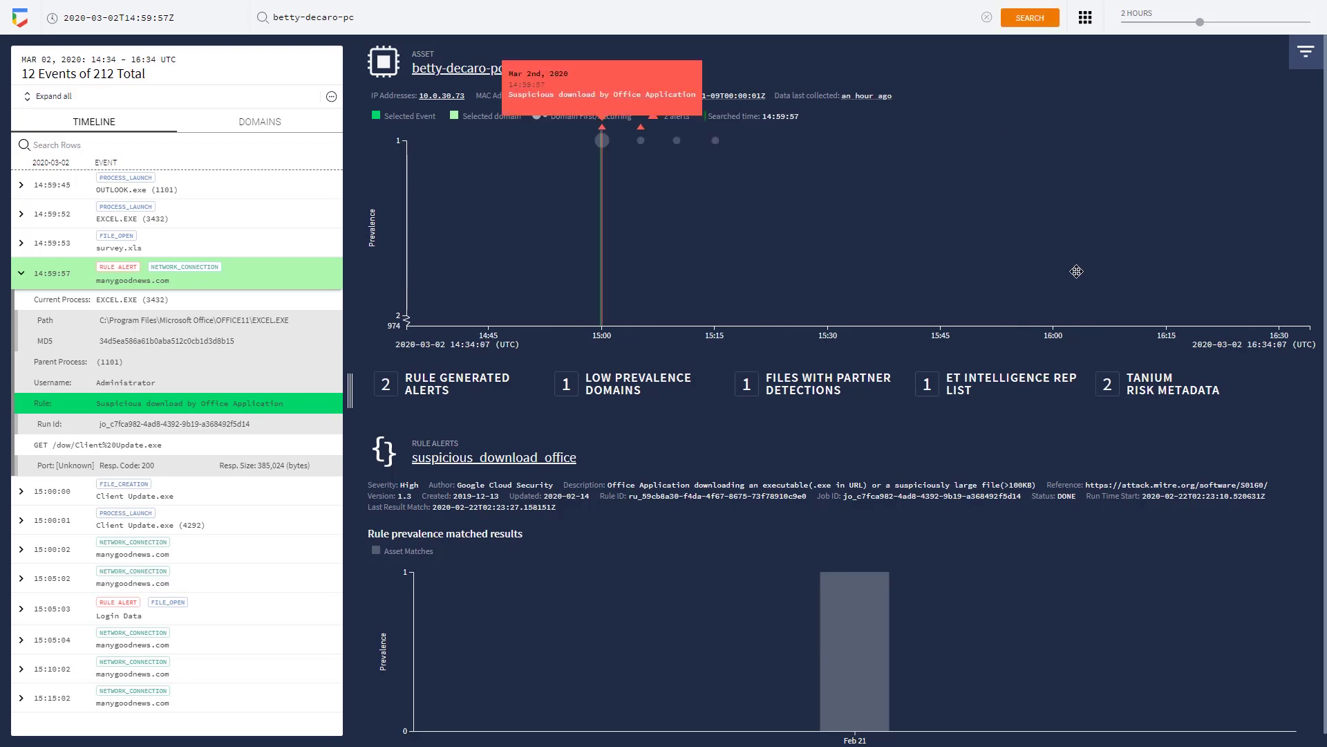
Show the raw log of the 14:59:57 manygoodnews.com event
{"action": "left_click", "coordinate": [332, 274]}
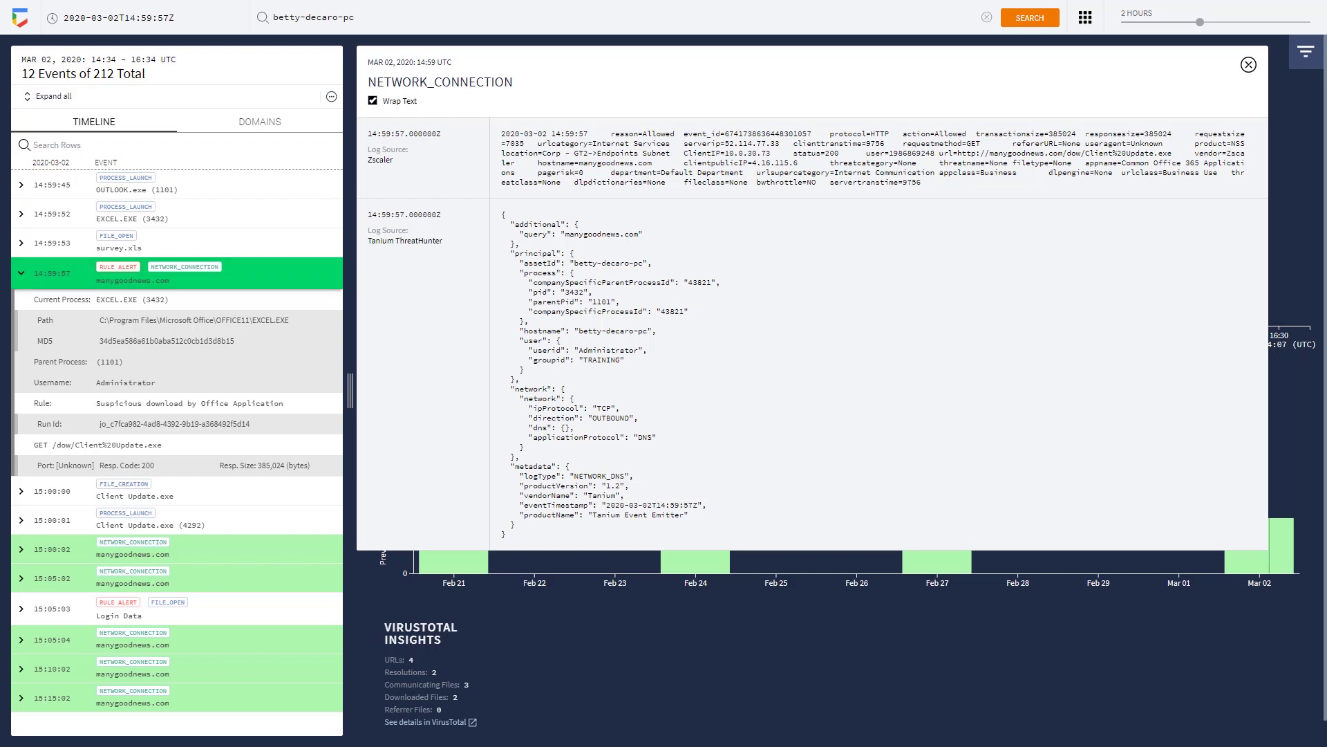
{"action": "left_click", "coordinate": [1202, 629]}
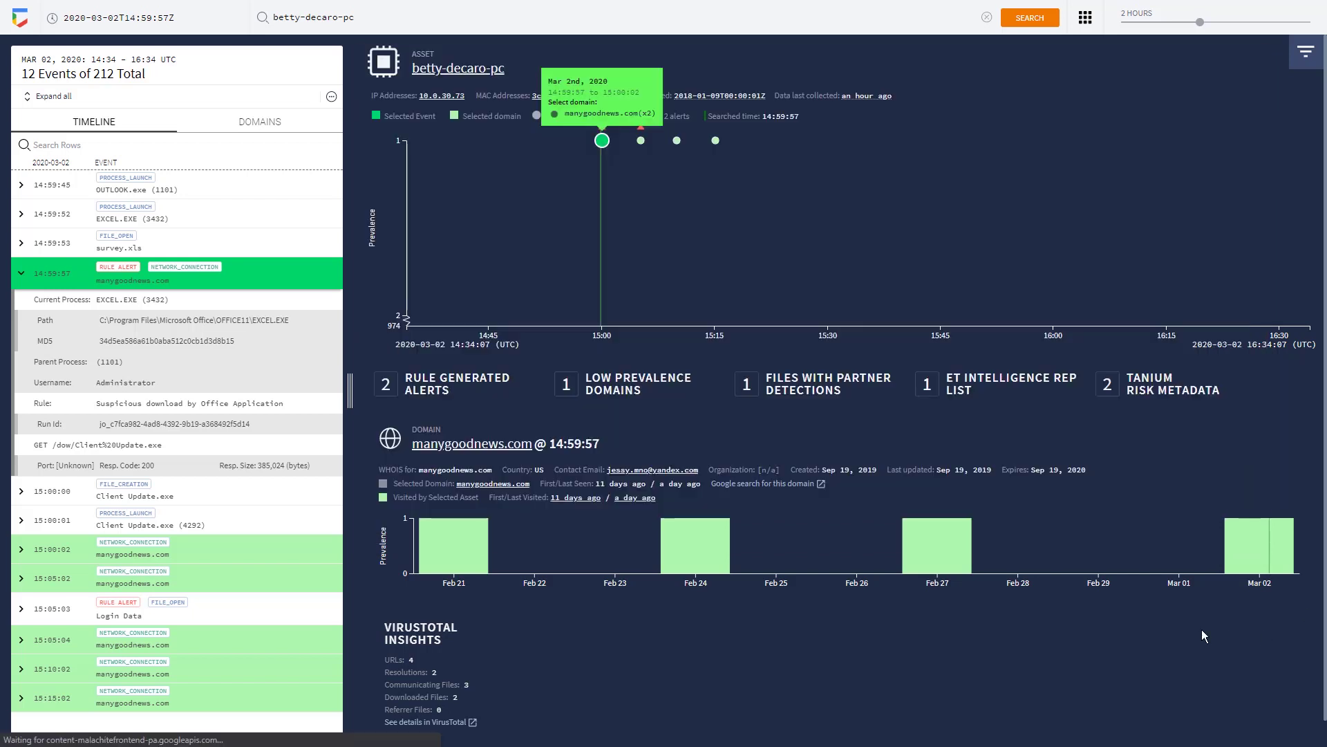
{"action": "left_click", "coordinate": [629, 192]}
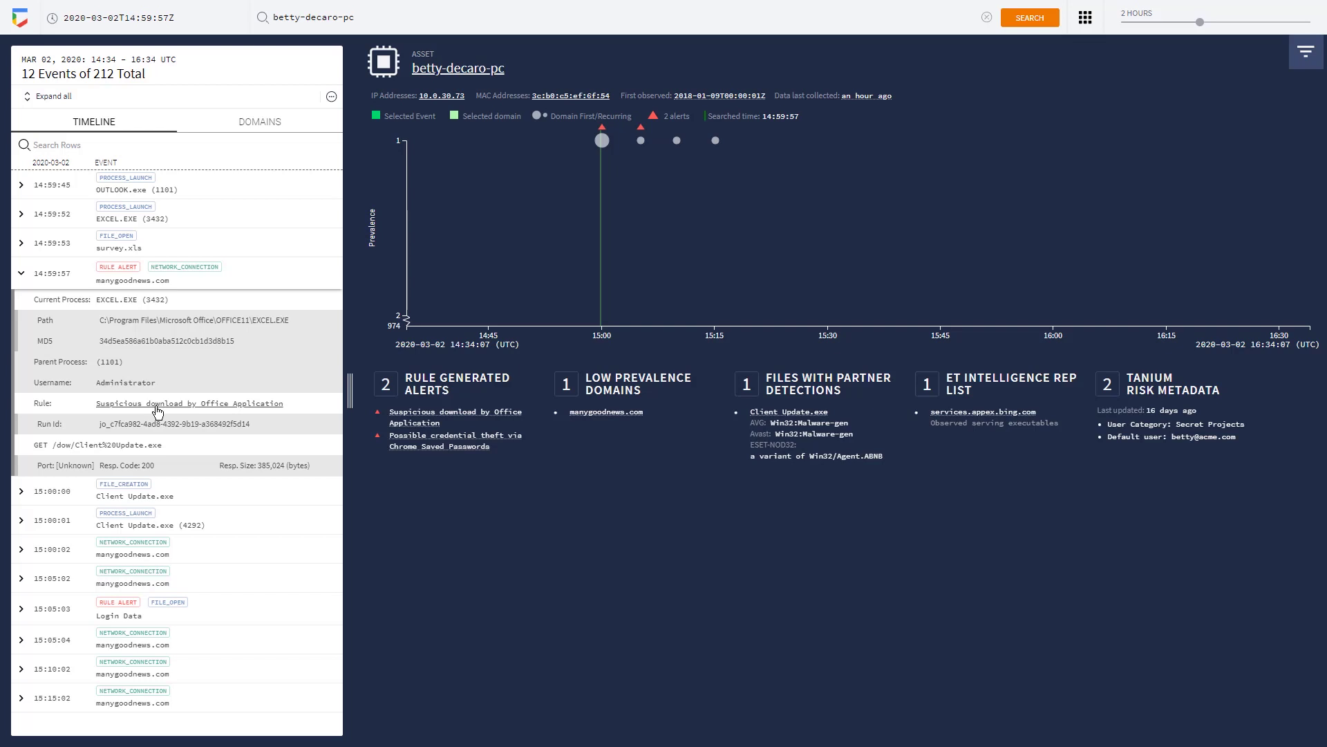
Go from the event's Rule entry to the suspicious_download_office rule alerts page
{"action": "left_click", "coordinate": [158, 405]}
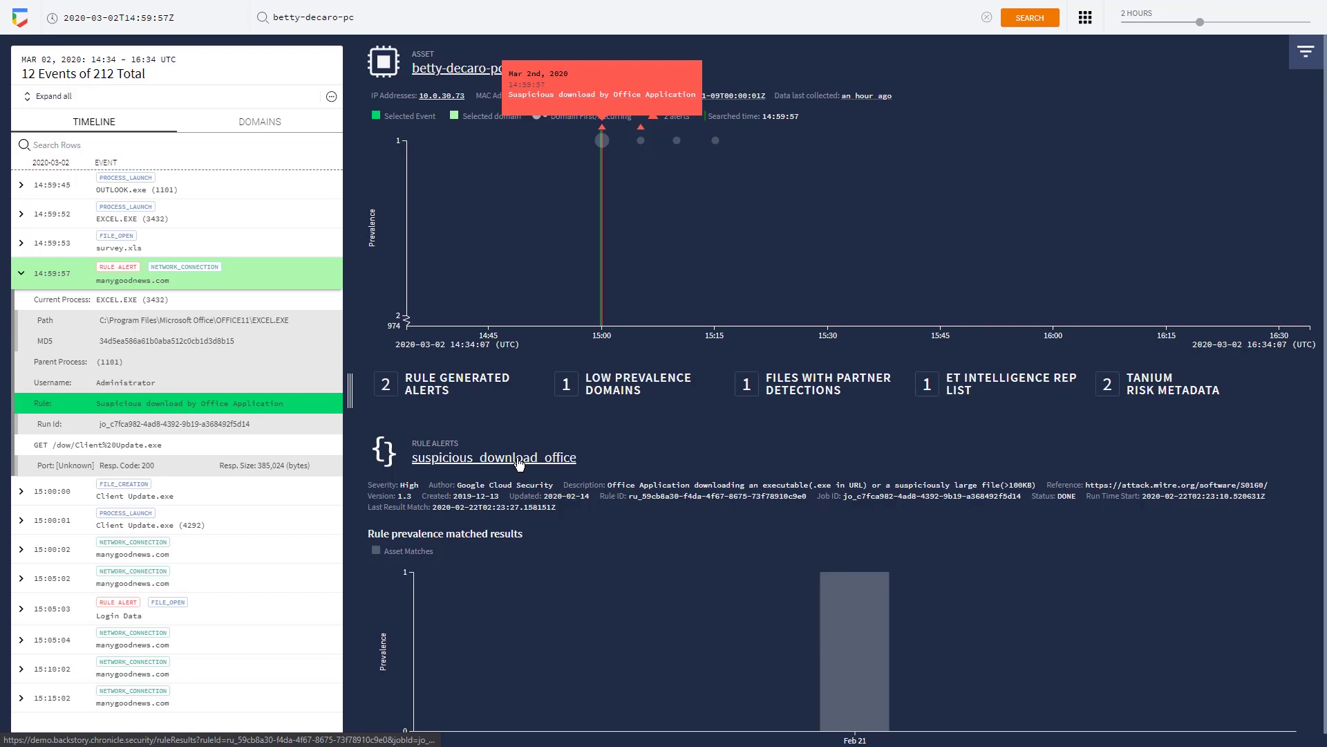
{"action": "left_click", "coordinate": [519, 460]}
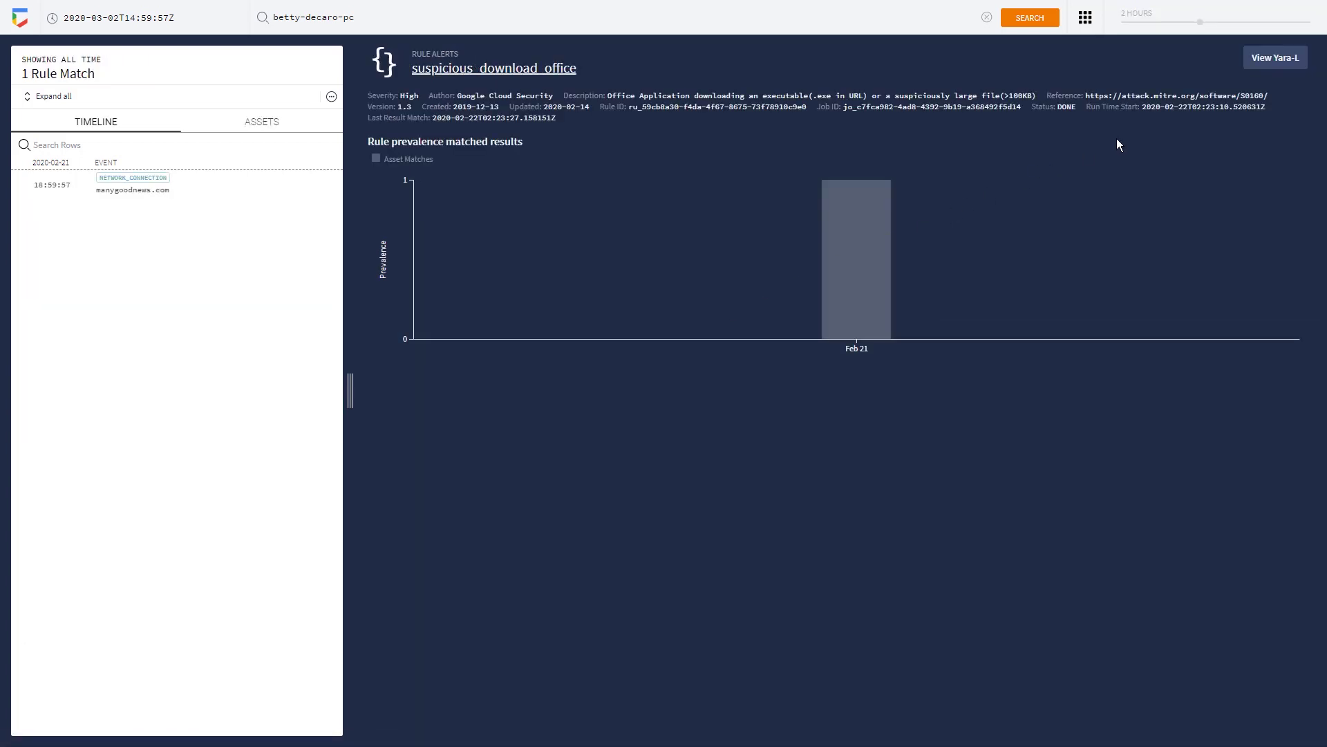
View the Yara-L source of the suspicious_download_office rule
{"action": "left_click", "coordinate": [1283, 67]}
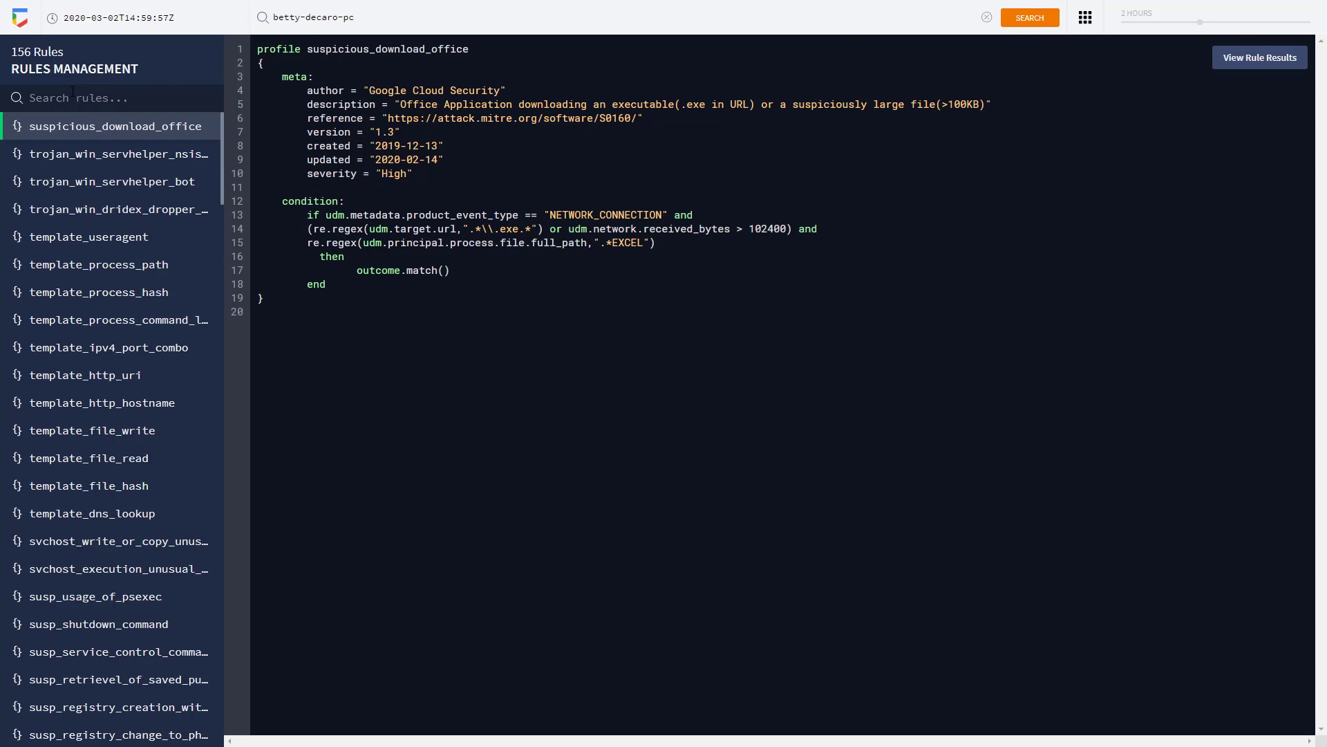
Clear the 'mitre' rule filter, view suspicious_download_office results, and open the manygoodnews.com match's asset
{"action": "type", "text": "mit"}
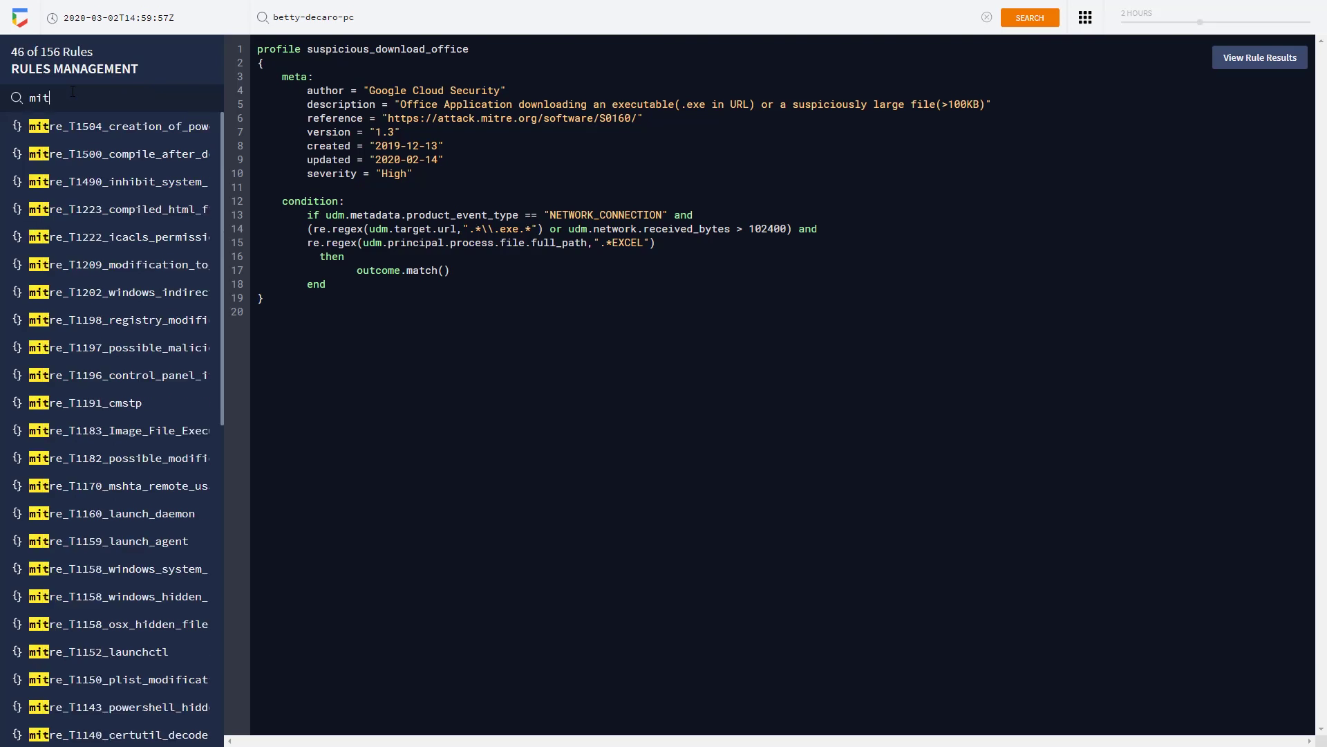
{"action": "type", "text": "re"}
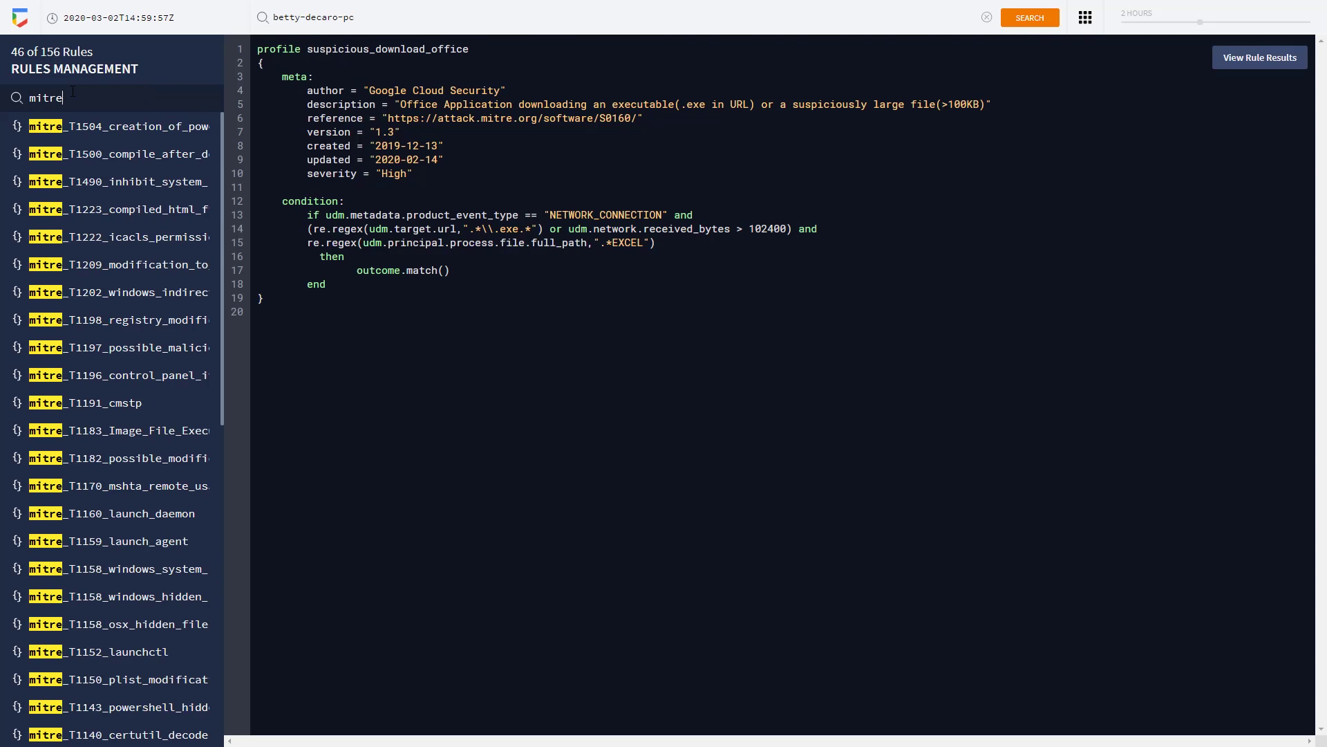
{"action": "scroll", "coordinate": [115, 268], "scroll_direction": "down", "scroll_amount": 10}
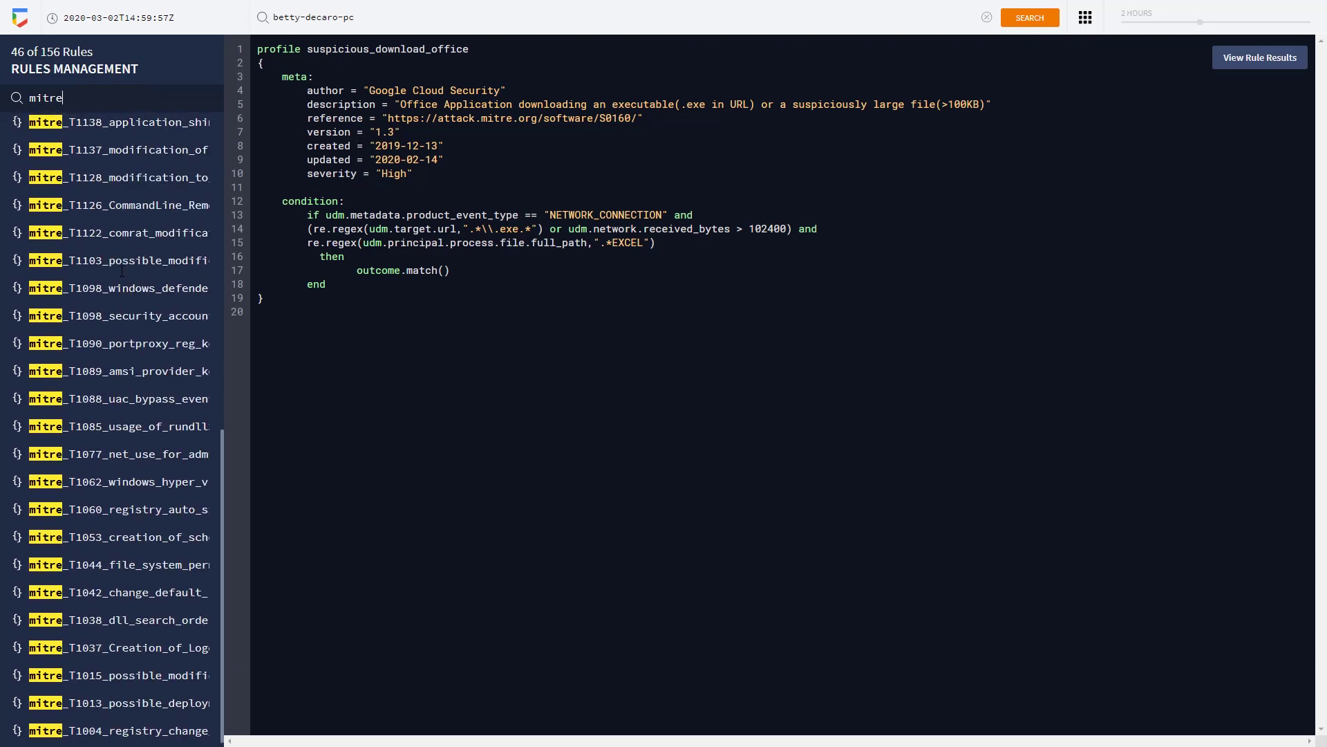
{"action": "scroll", "coordinate": [103, 207], "scroll_direction": "up", "scroll_amount": 10}
{"action": "double_click", "coordinate": [98, 102]}
{"action": "key", "text": "BackSpace"}
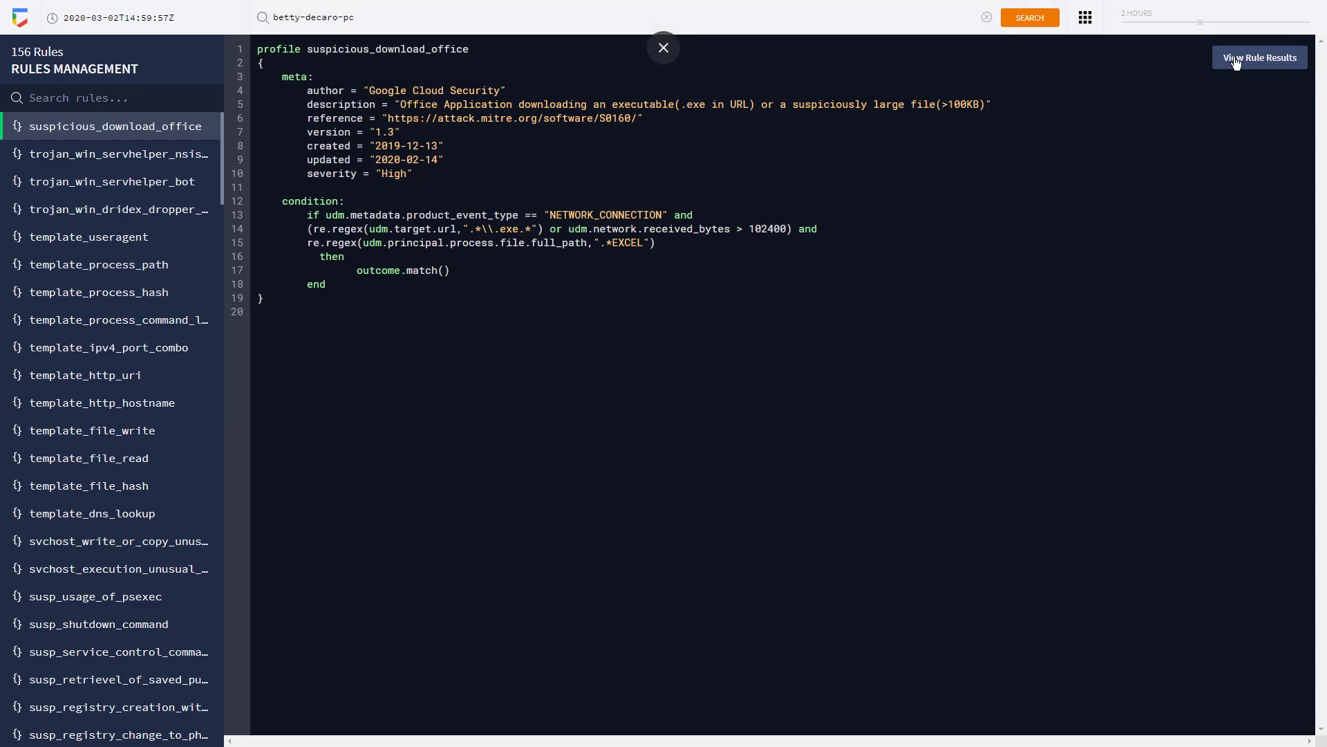
{"action": "left_click", "coordinate": [1236, 61]}
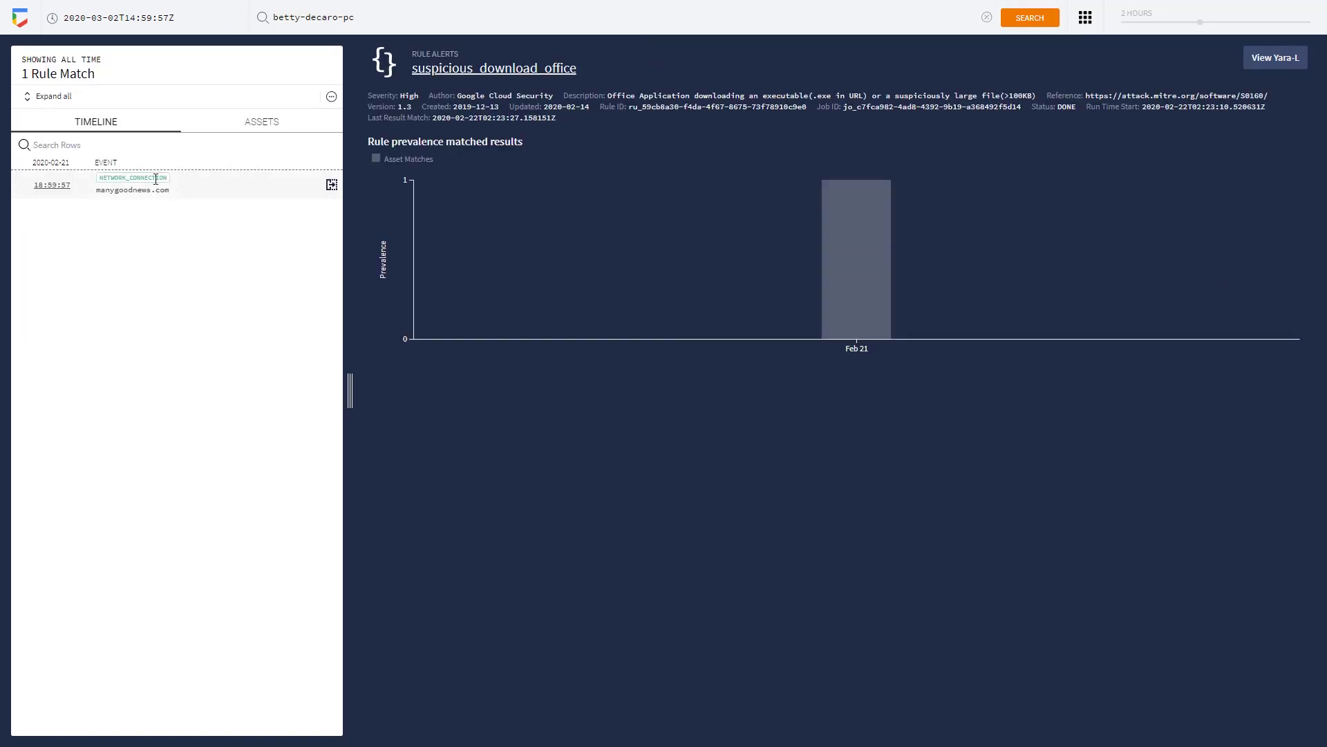
{"action": "left_click", "coordinate": [63, 185]}
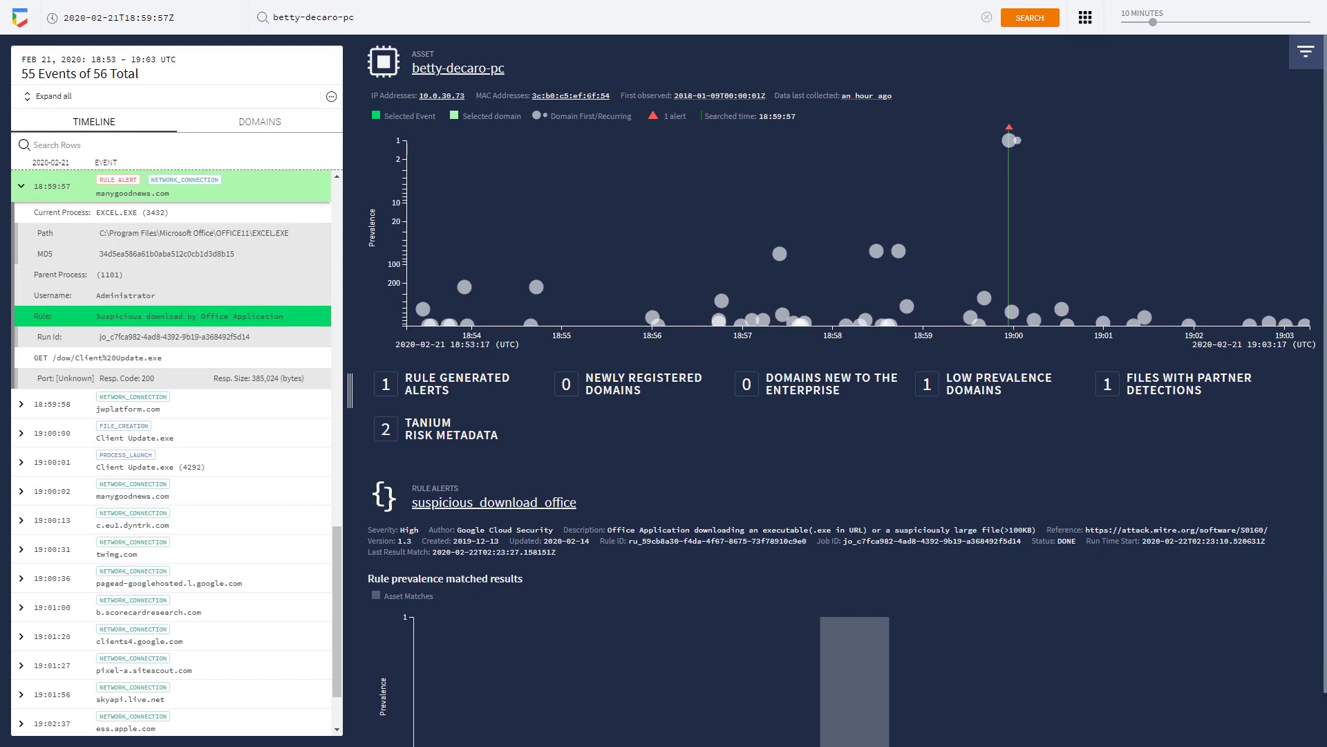
Lower the Prevalence (Domain) filter to 6, leaving 8 of 56 timeline events
{"action": "left_click", "coordinate": [1307, 55]}
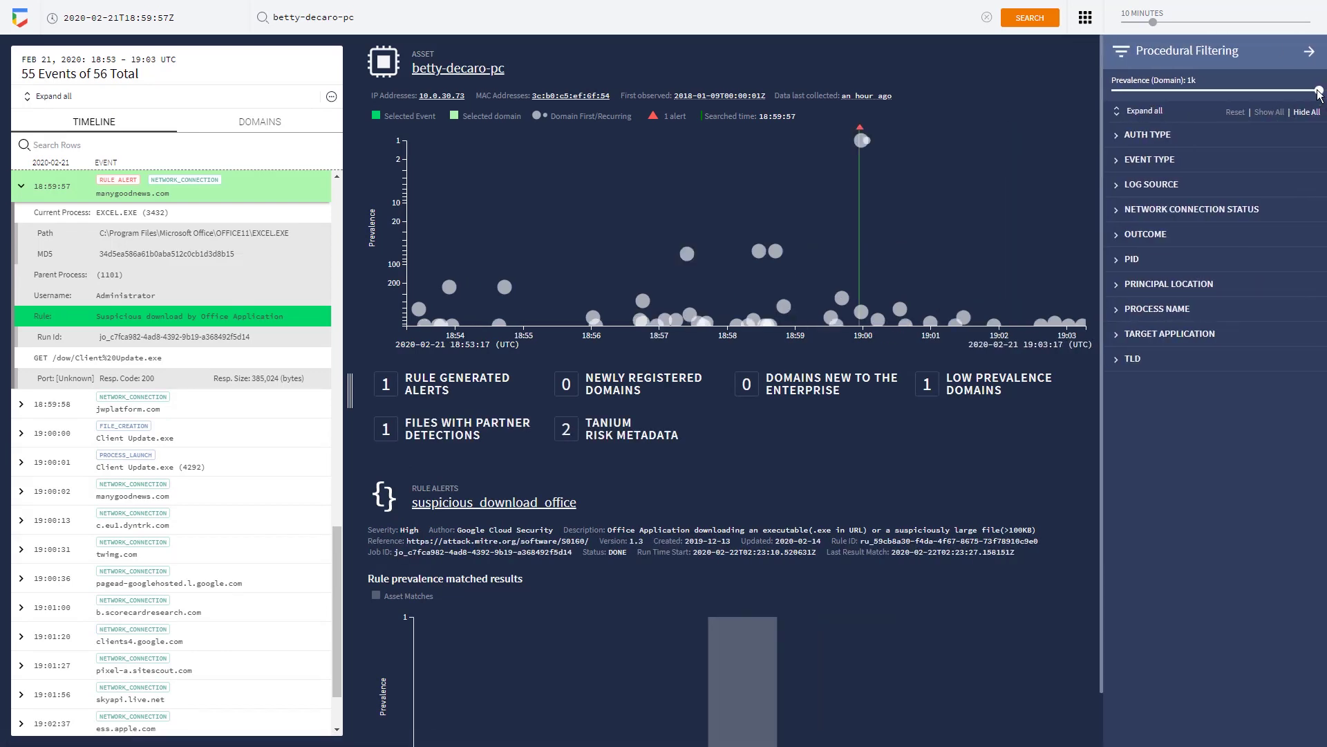
{"action": "left_click_drag", "start_coordinate": [1319, 92], "coordinate": [1149, 90]}
{"action": "left_click", "coordinate": [1059, 50]}
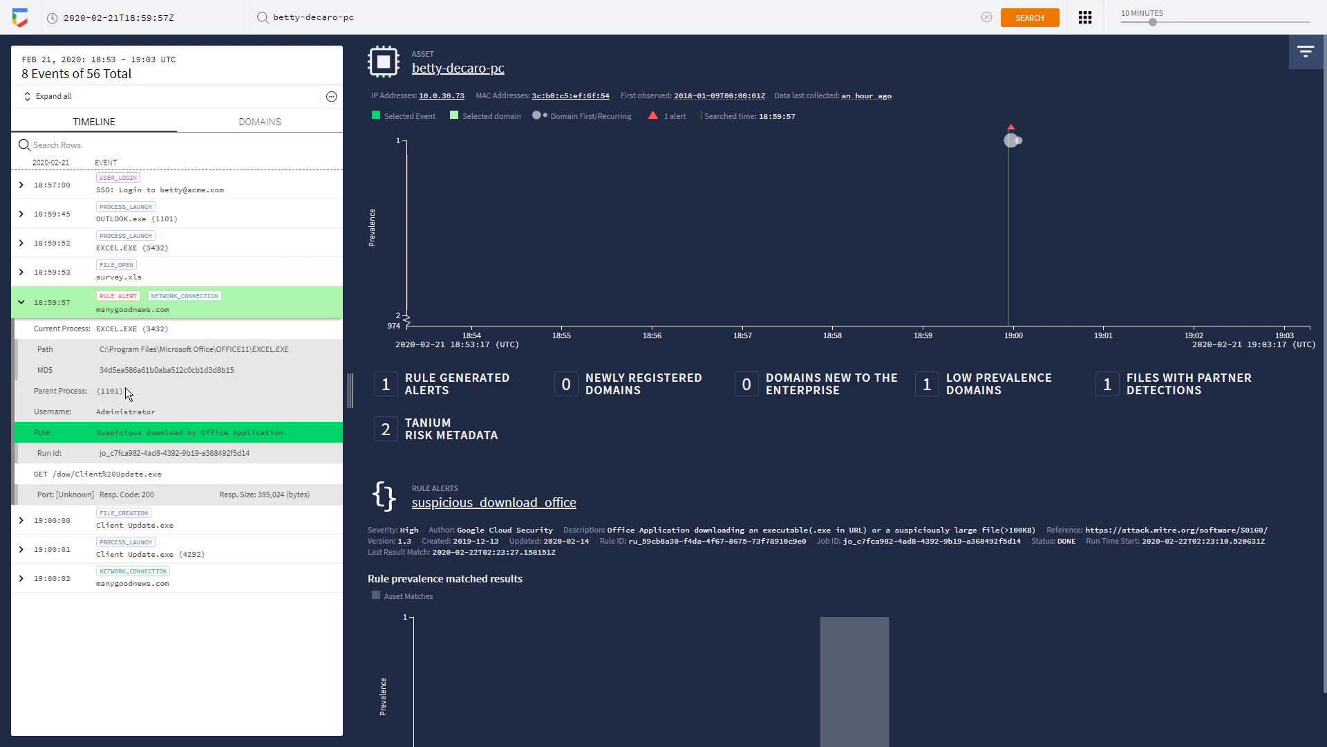
Expand the 19:00:01 Client Update.exe launch event and the summary cards showing AVG and Avast detections
{"action": "left_click", "coordinate": [17, 550]}
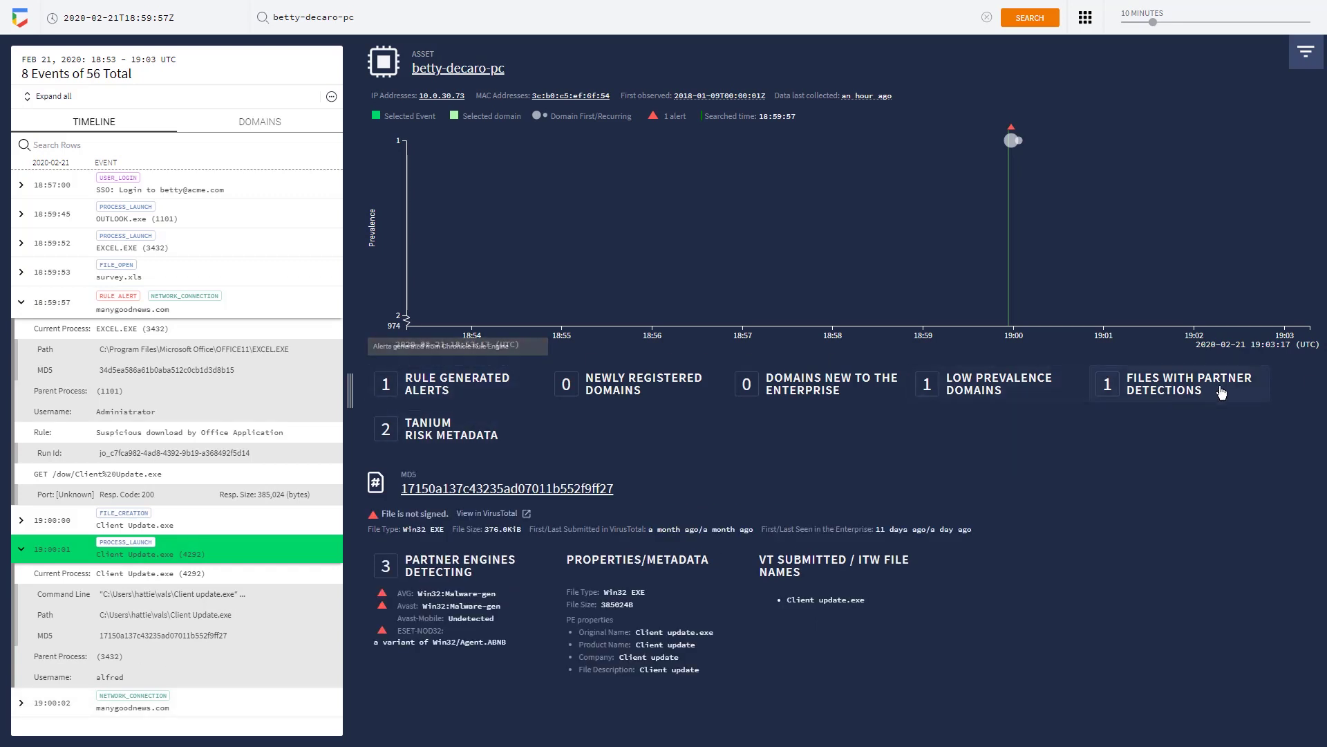
{"action": "left_click", "coordinate": [1250, 391]}
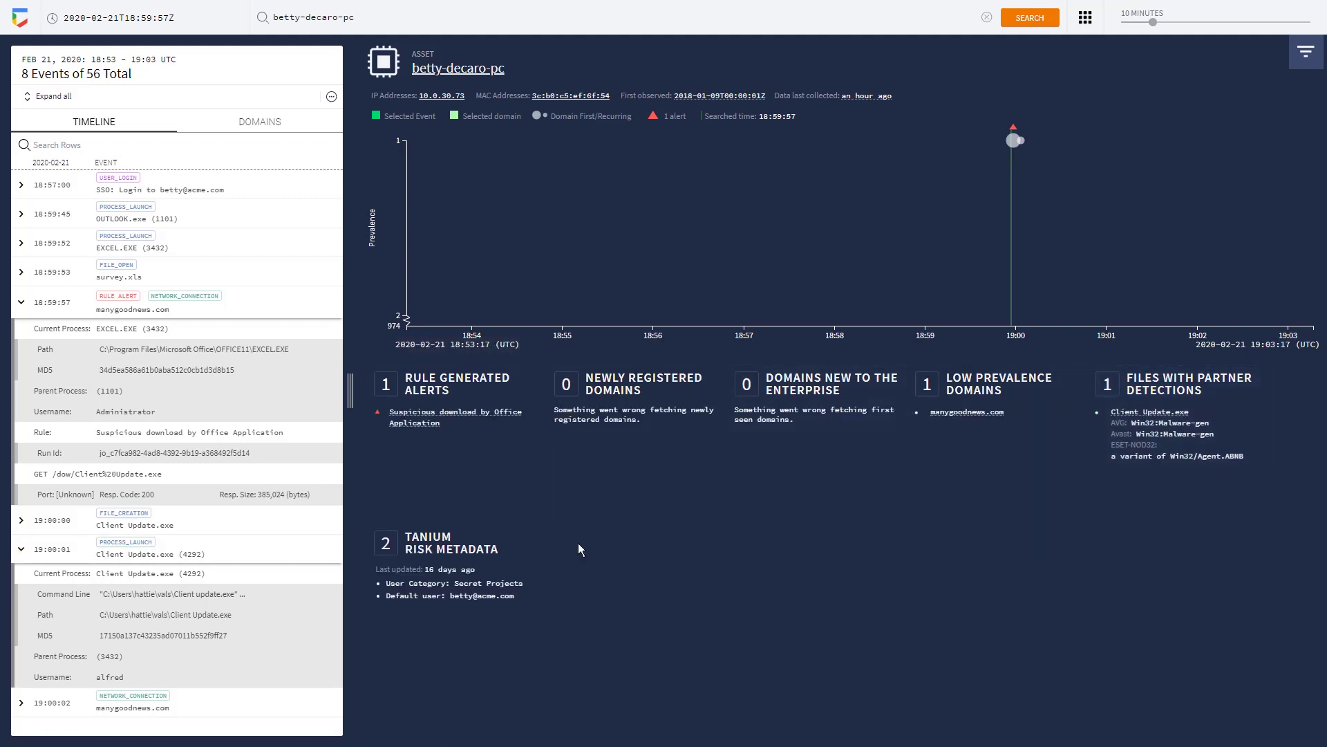
{"action": "mouse_move", "coordinate": [527, 577]}
Inspect the 19:00:02 manygoodnews.com connection, then expand the 18:57:00 Windows Sign In login from San Francisco
{"action": "left_click", "coordinate": [126, 702]}
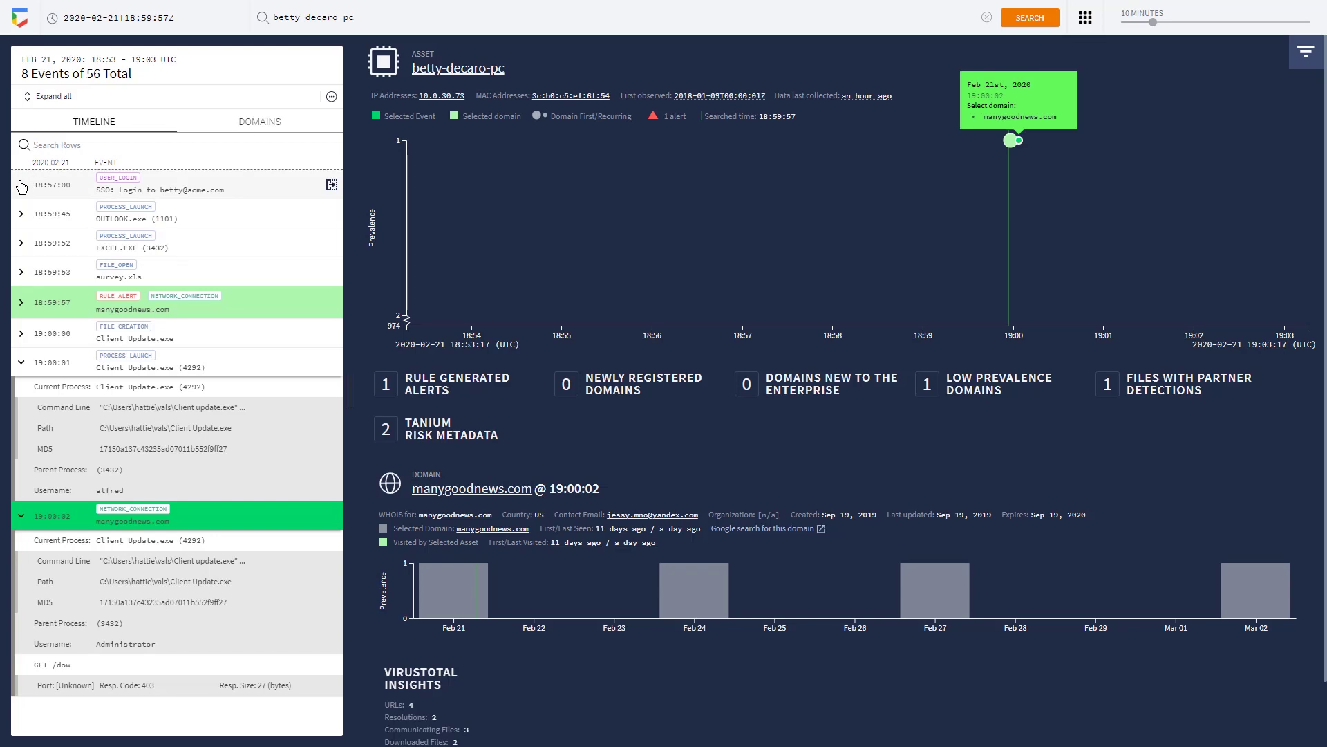
{"action": "left_click", "coordinate": [21, 185]}
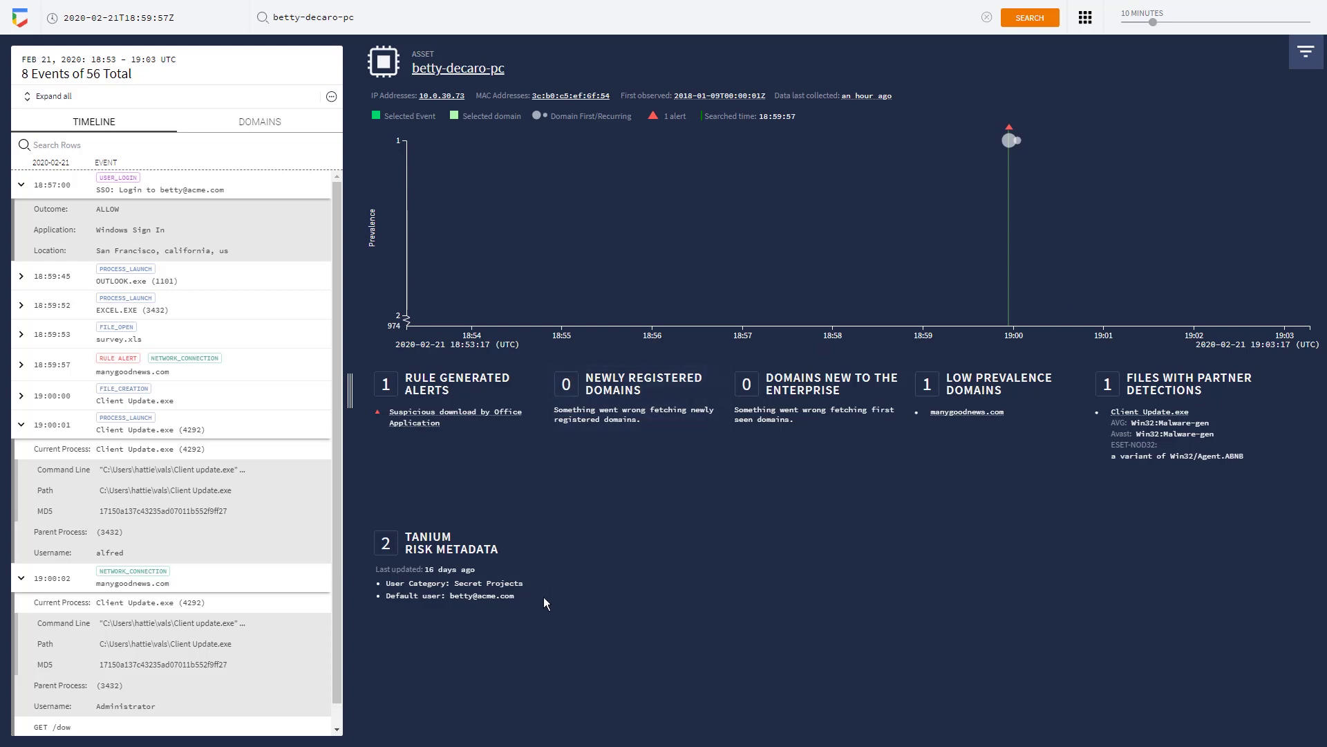
Search for the Tanium card's default user account and open its activity page with 583 log lines
{"action": "left_click_drag", "start_coordinate": [520, 592], "coordinate": [445, 600]}
{"action": "key", "text": "ctrl+c"}
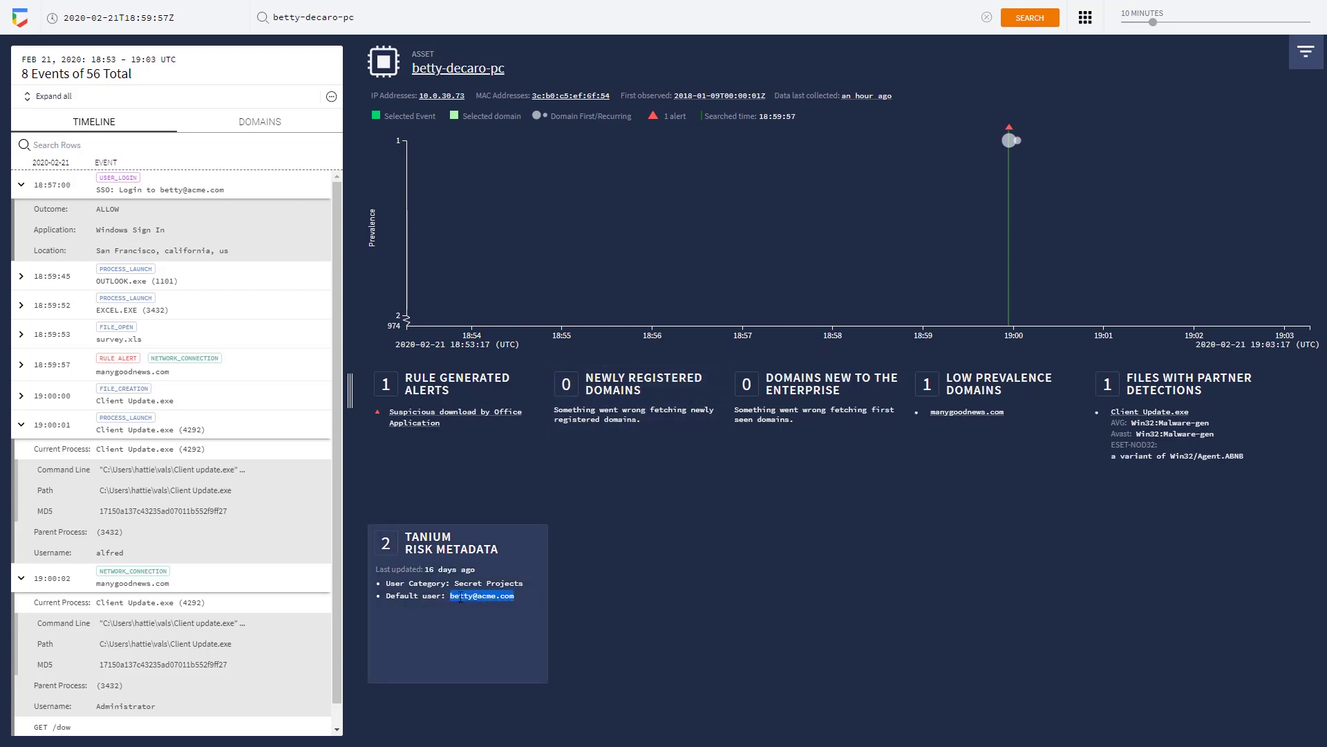
{"action": "left_click", "coordinate": [380, 22]}
{"action": "key", "text": "ctrl+a"}
{"action": "key", "text": "ctrl+v"}
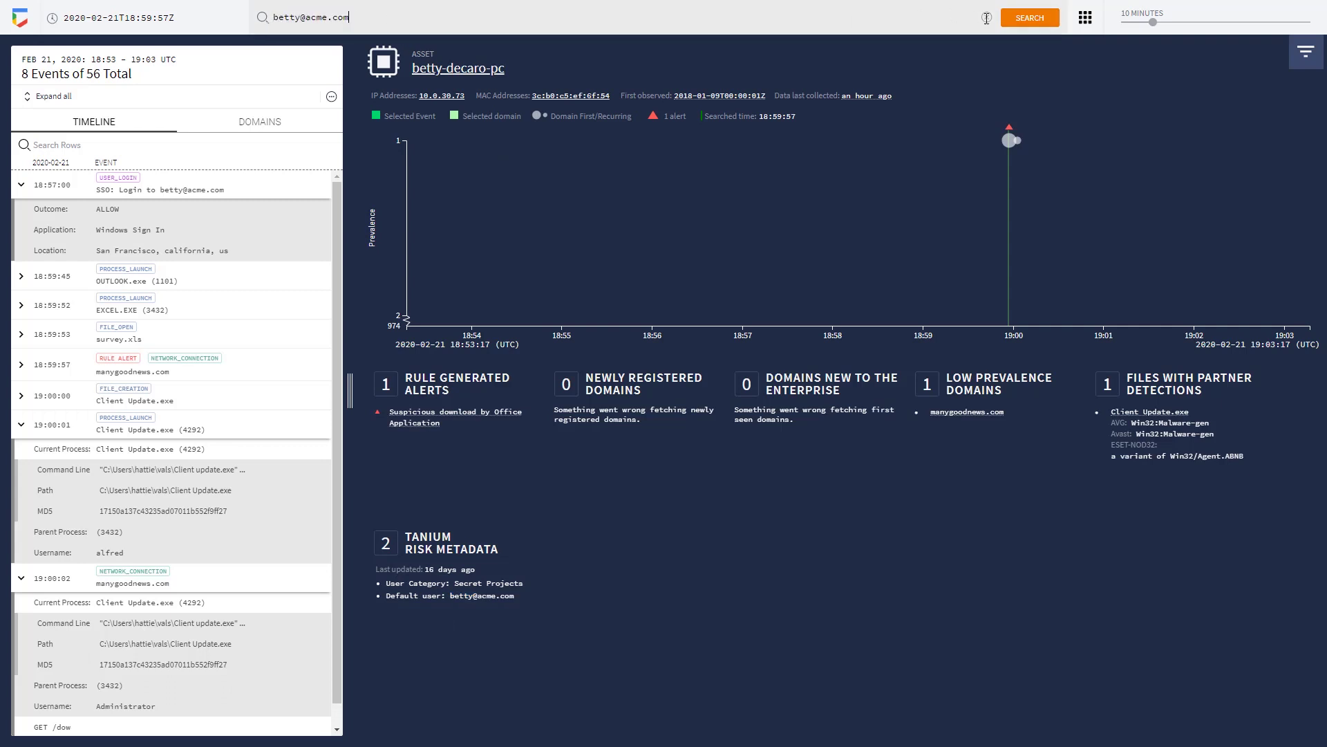
{"action": "left_click", "coordinate": [1030, 18]}
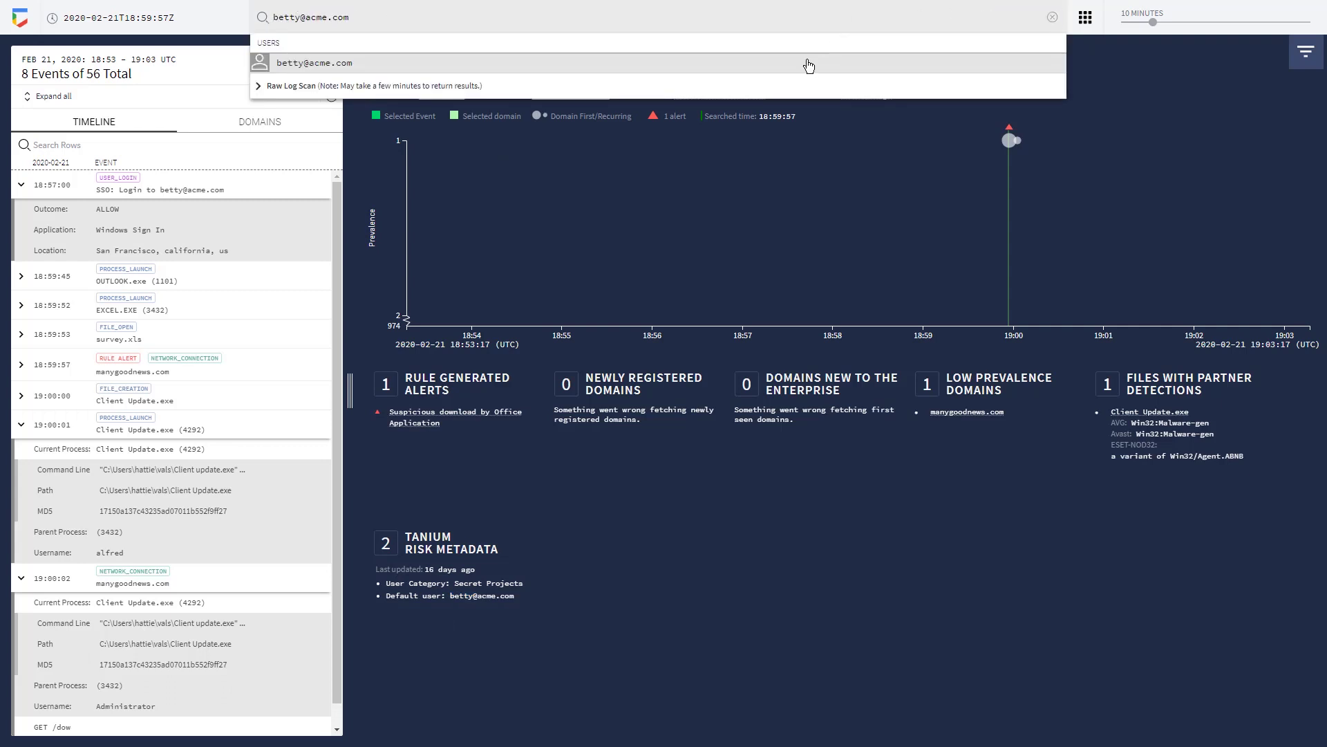
{"action": "left_click", "coordinate": [332, 66]}
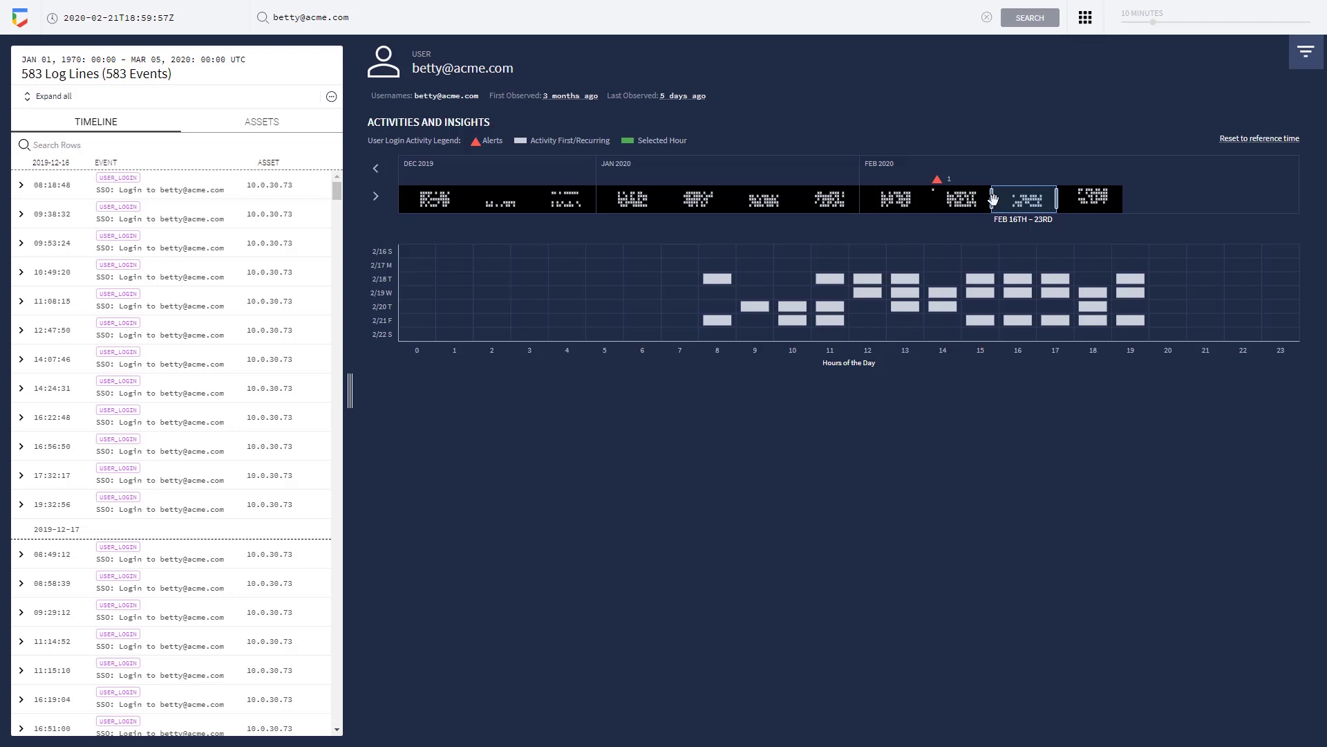
Extend the heatmap to Feb 2, expand the Sunday 02:19 Faqra login and email, and count login locations
{"action": "left_click_drag", "start_coordinate": [992, 199], "coordinate": [863, 199]}
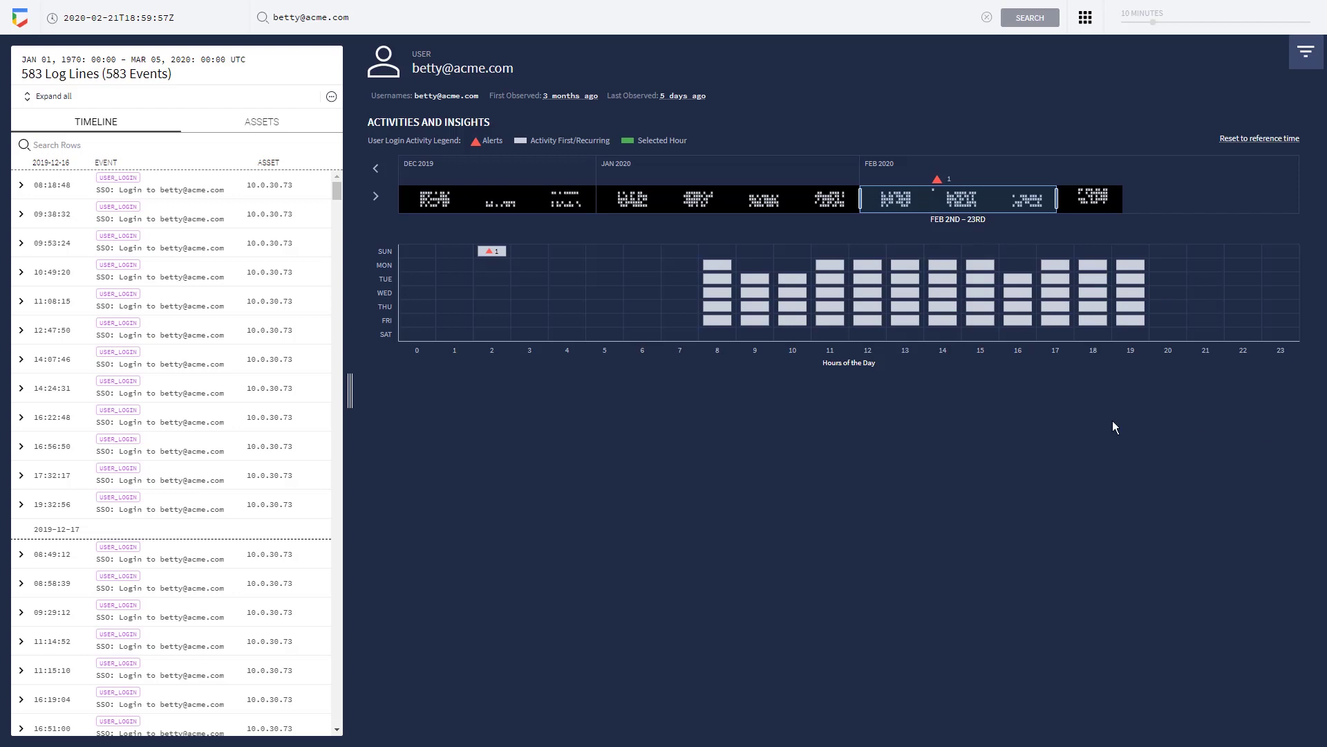
{"action": "left_click", "coordinate": [493, 254]}
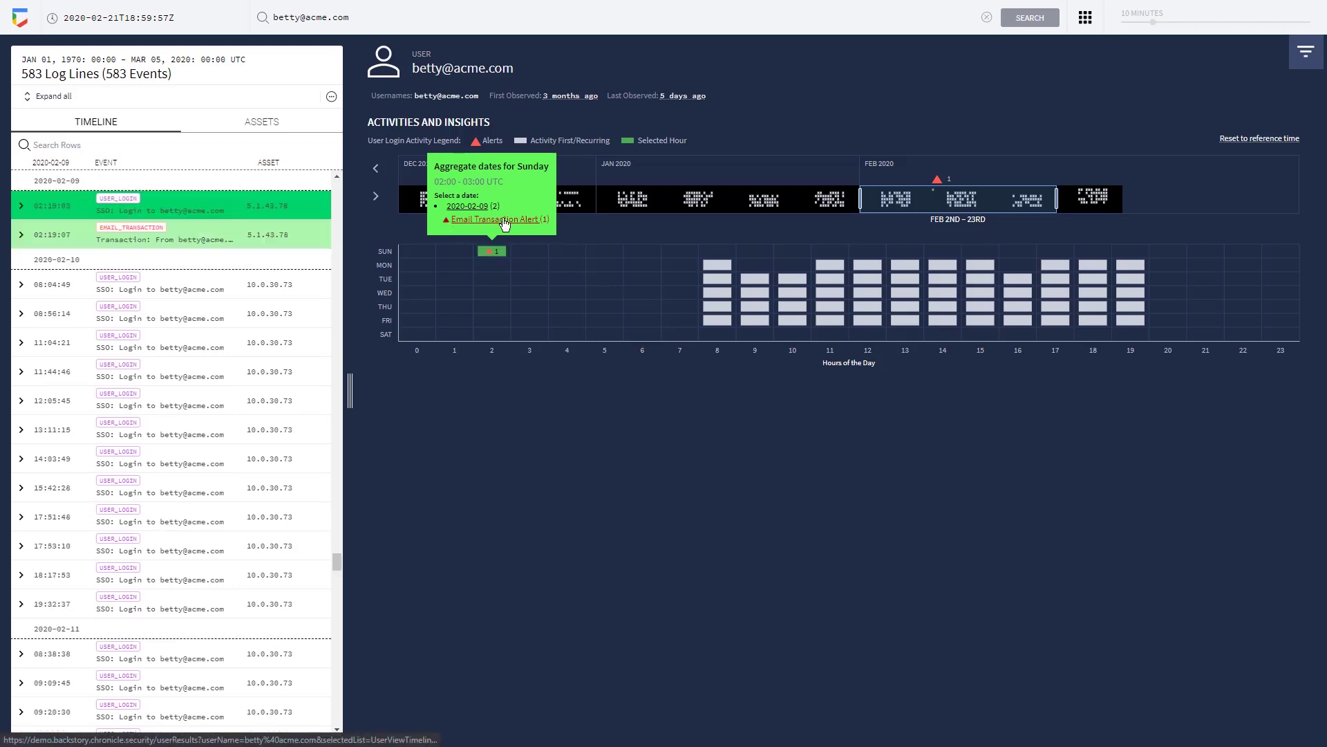
{"action": "left_click", "coordinate": [22, 206]}
{"action": "left_click", "coordinate": [21, 296]}
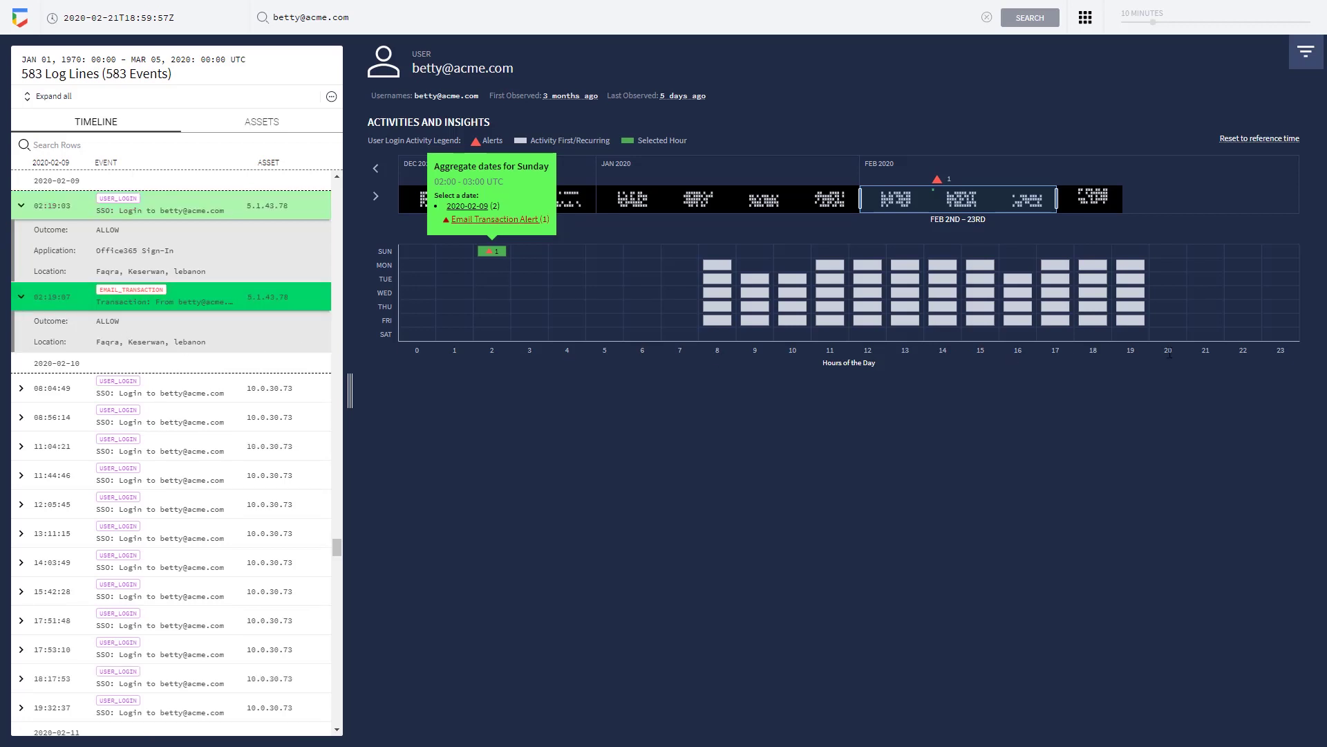
{"action": "left_click", "coordinate": [1305, 52]}
{"action": "left_click", "coordinate": [1118, 201]}
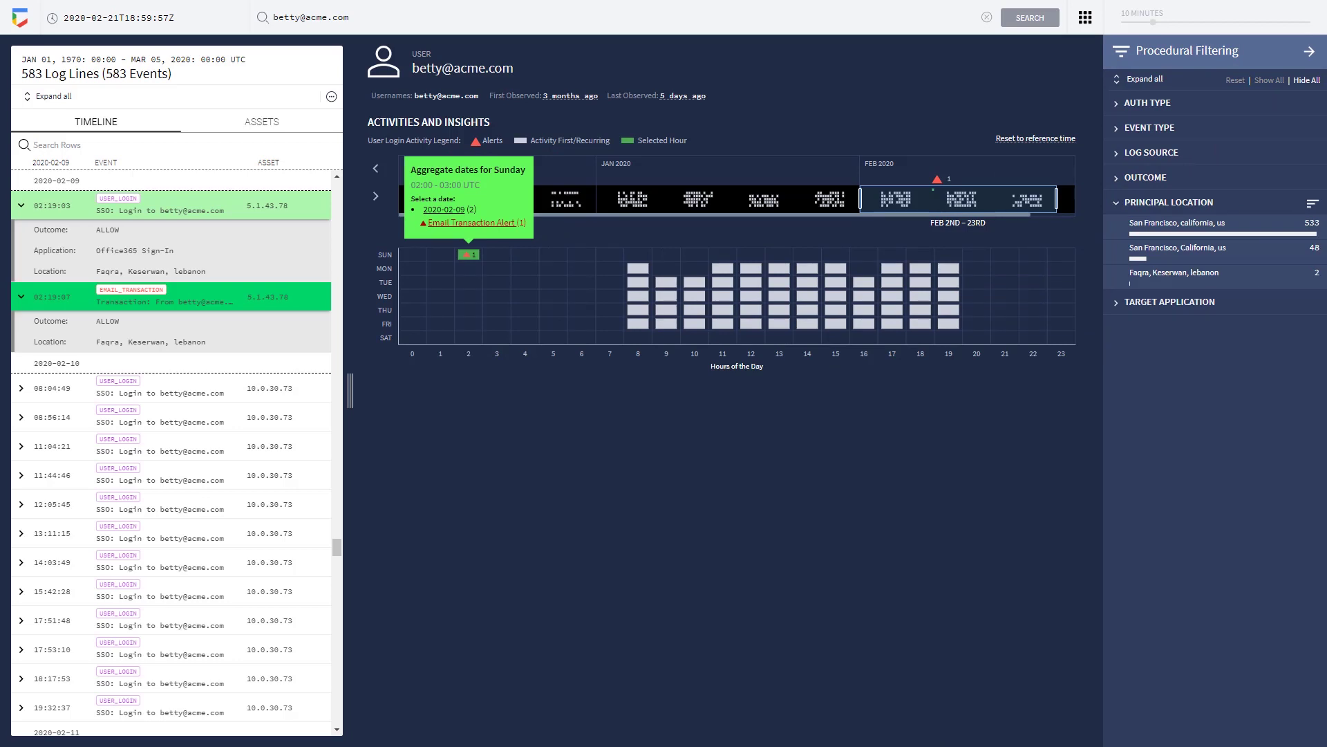
Count target applications (Windows Sign In 581, Office 365 1, Office365 Sign-In 1) and view the email transaction's raw log
{"action": "left_click", "coordinate": [1118, 303]}
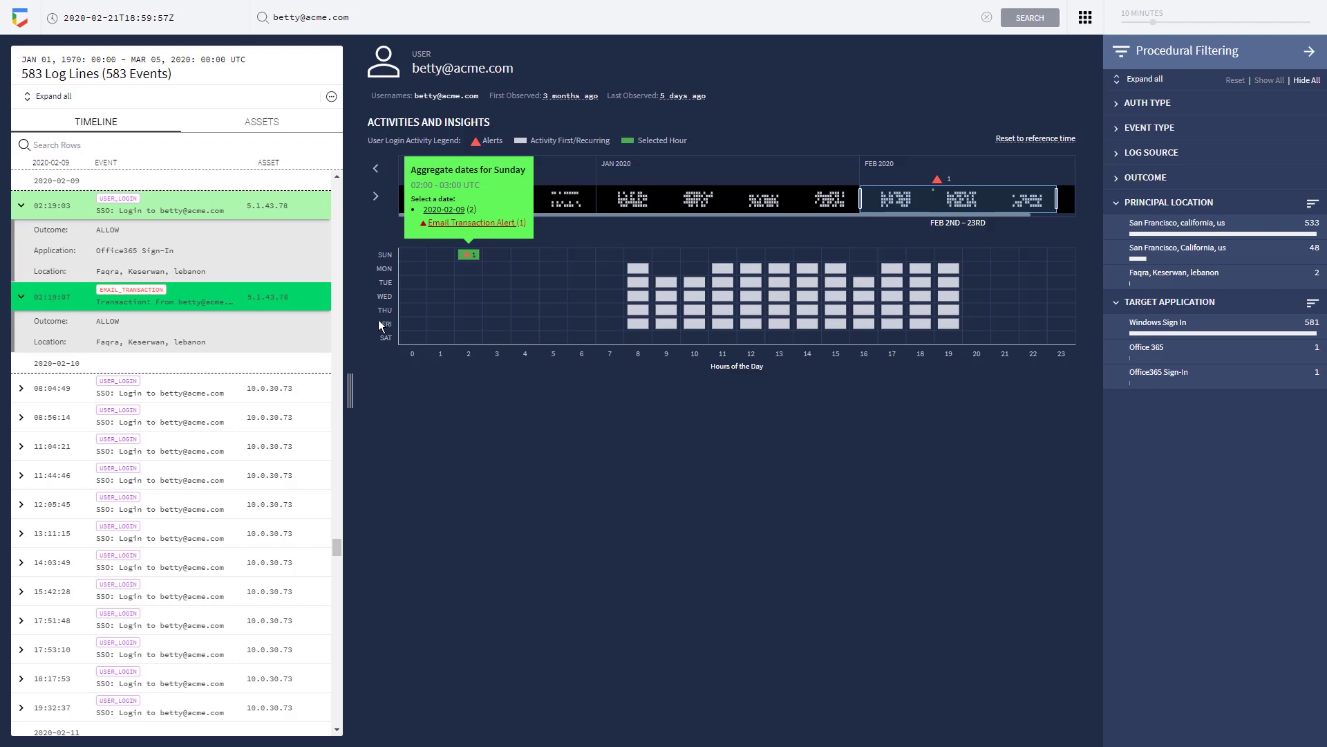
{"action": "left_click", "coordinate": [320, 299]}
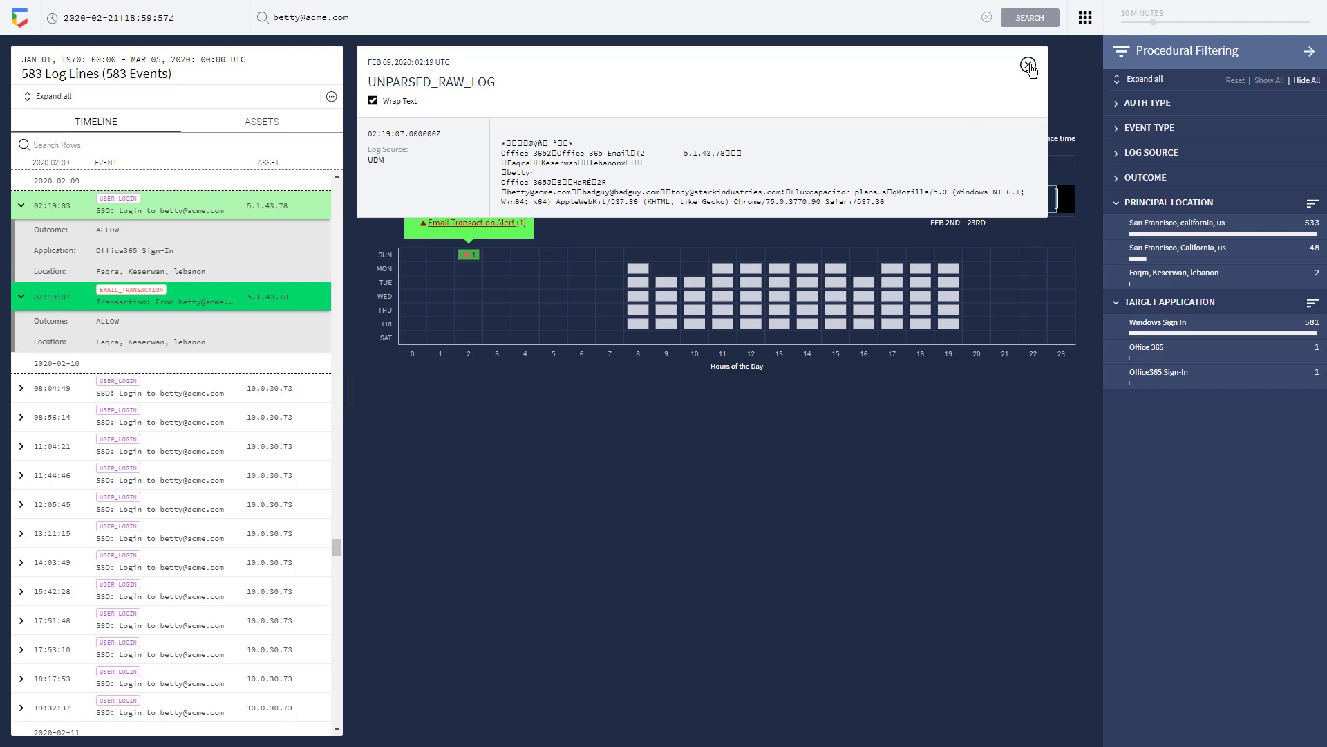
Close the UNPARSED_RAW_LOG panel to return to the user's activity overview and heatmap
{"action": "left_click", "coordinate": [1029, 66]}
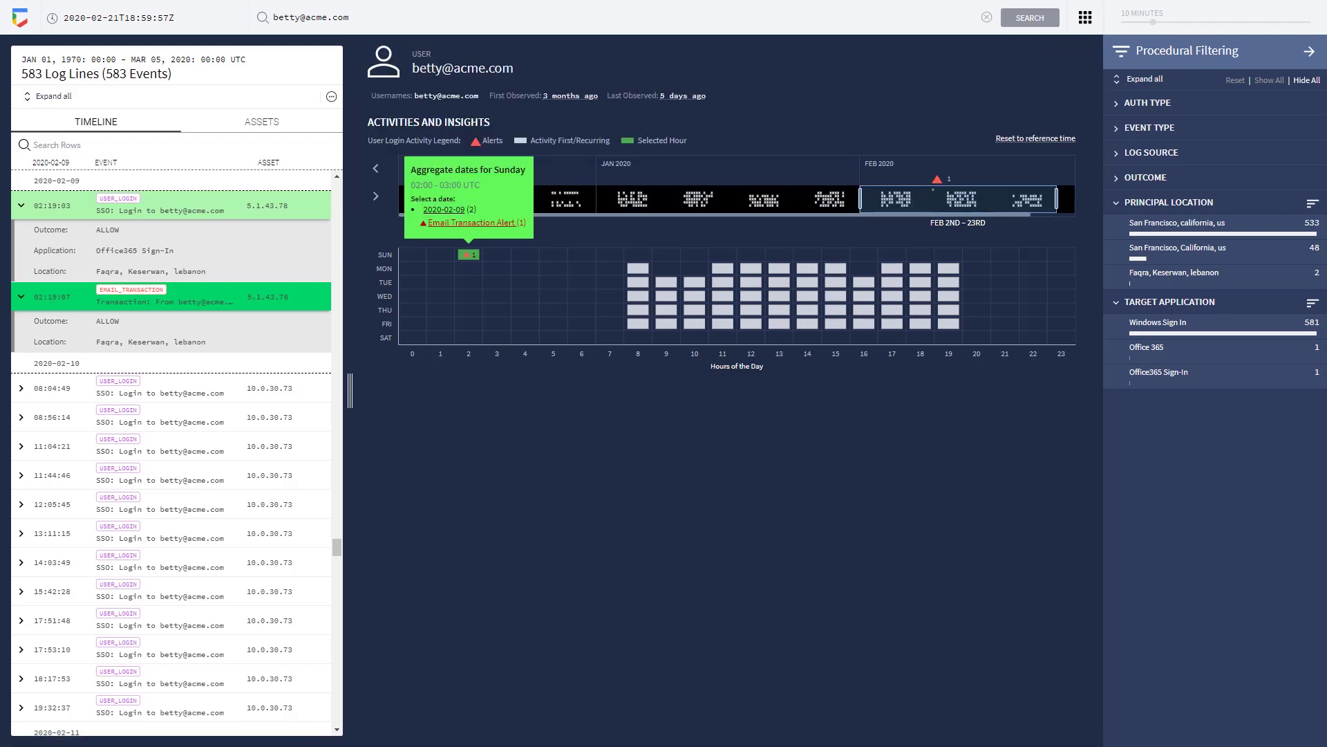
Go back to Chronicle's Home search page through the apps grid
{"action": "left_click", "coordinate": [1087, 19]}
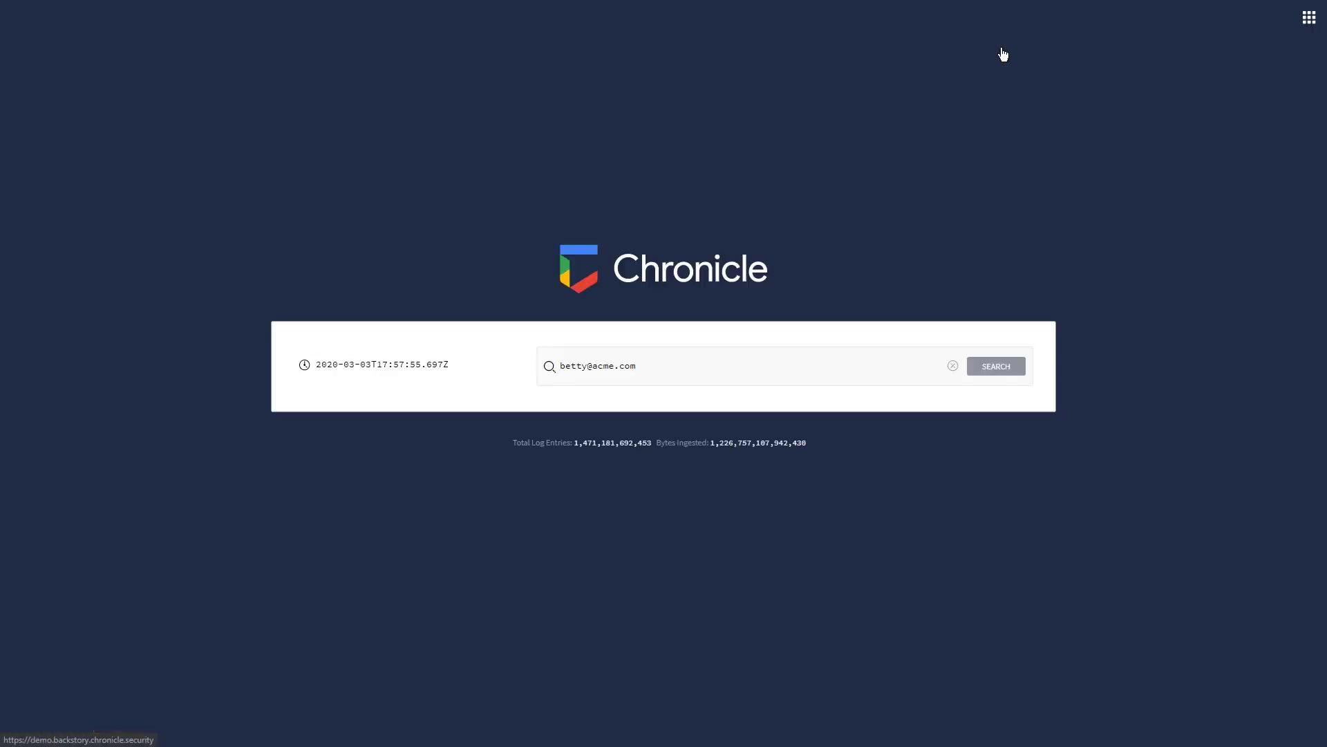